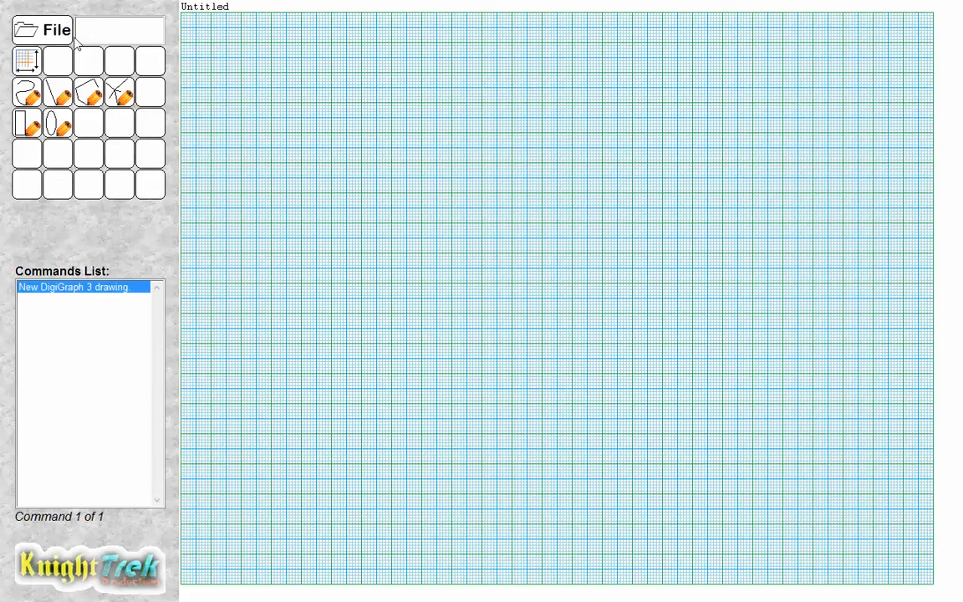
Save the new drawing as Test in the DigiGraph 3 folder.
{"action": "left_click", "coordinate": [47, 37]}
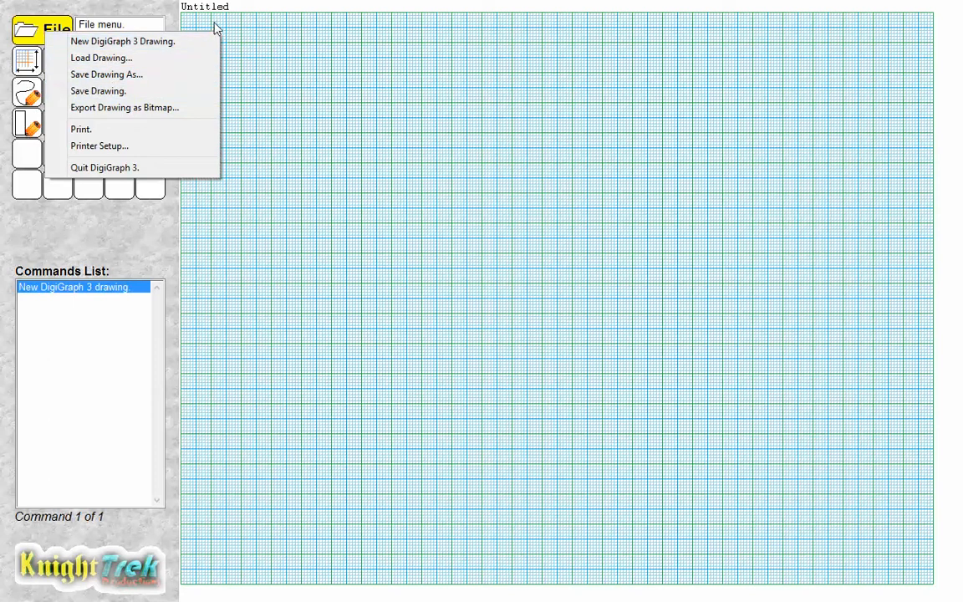
{"action": "left_click", "coordinate": [143, 91]}
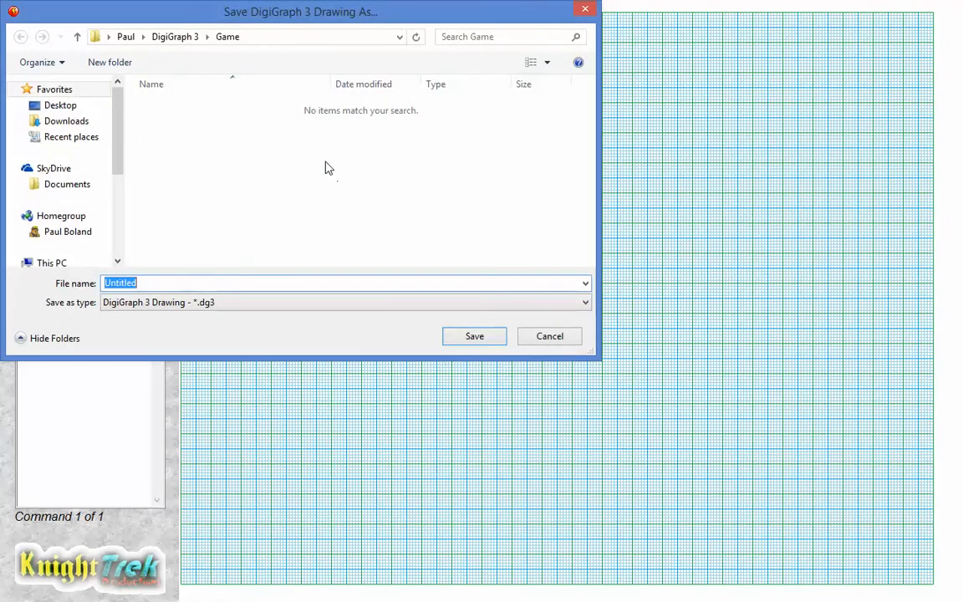
{"action": "left_click", "coordinate": [177, 37]}
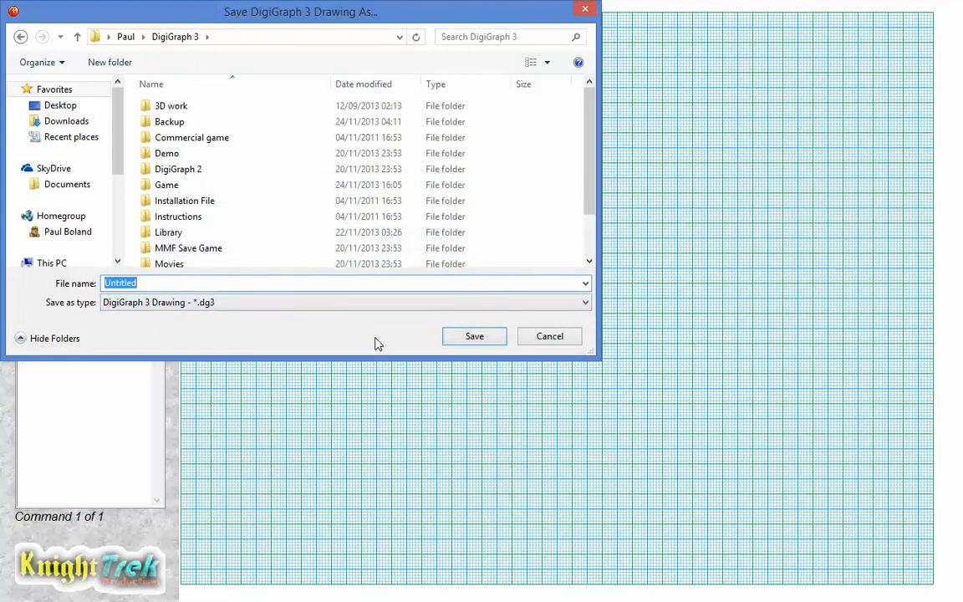
{"action": "type", "text": "Te"}
{"action": "key", "text": "BackSpace"}
{"action": "key", "text": "BackSpace"}
{"action": "type", "text": "Test"}
{"action": "left_click", "coordinate": [474, 336]}
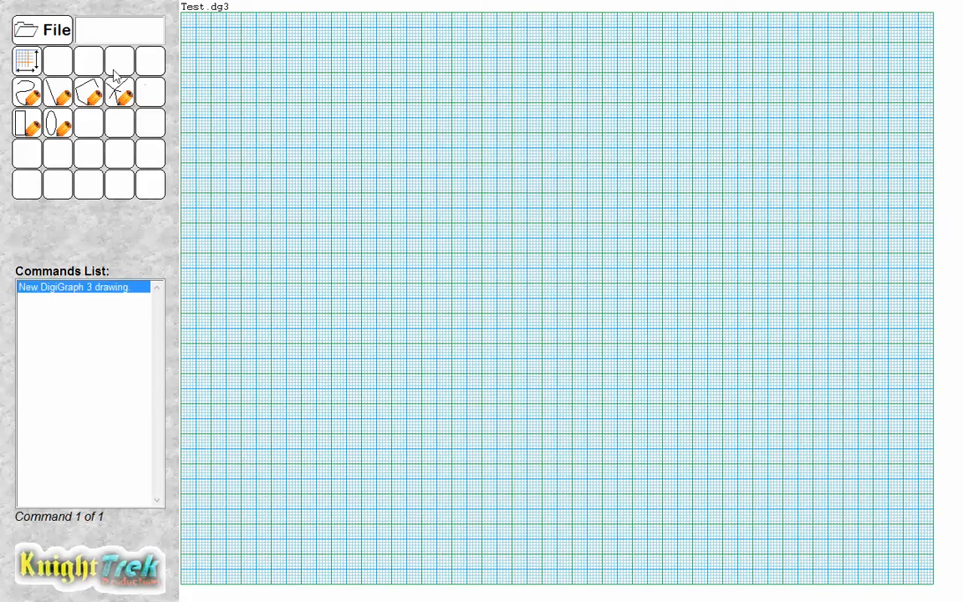
Set the grid size to 10 pixels, horizontal grids to 10 and vertical grids to 6.
{"action": "left_click", "coordinate": [46, 64]}
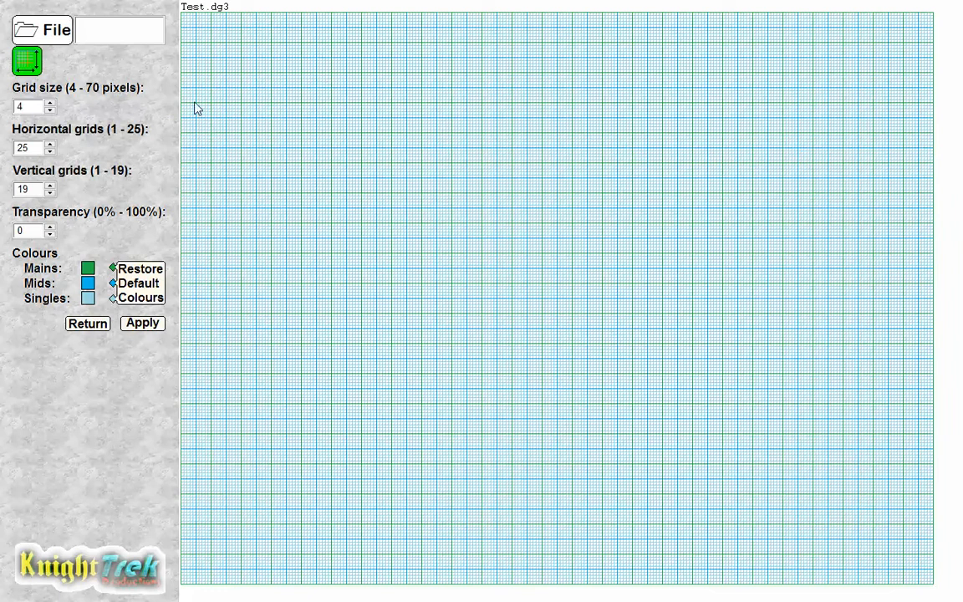
{"action": "left_click", "coordinate": [50, 103]}
{"action": "left_click", "coordinate": [51, 103]}
{"action": "left_click", "coordinate": [50, 103]}
{"action": "left_click", "coordinate": [50, 103]}
{"action": "left_click", "coordinate": [50, 103]}
{"action": "left_click", "coordinate": [51, 103]}
{"action": "left_click", "coordinate": [50, 103]}
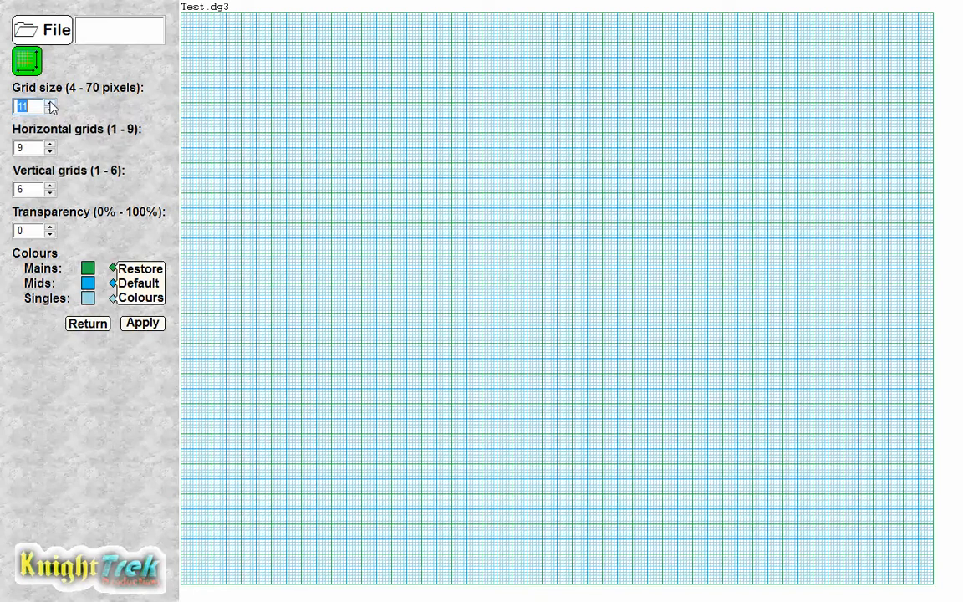
{"action": "left_click", "coordinate": [50, 103]}
{"action": "left_click", "coordinate": [50, 103]}
{"action": "left_click", "coordinate": [50, 103]}
{"action": "left_click", "coordinate": [50, 109]}
{"action": "left_click", "coordinate": [51, 110]}
{"action": "left_click", "coordinate": [50, 110]}
{"action": "left_click", "coordinate": [50, 109]}
{"action": "left_click", "coordinate": [50, 110]}
{"action": "left_click", "coordinate": [50, 103]}
{"action": "left_click", "coordinate": [50, 147]}
{"action": "left_click", "coordinate": [50, 147]}
{"action": "left_click", "coordinate": [50, 148]}
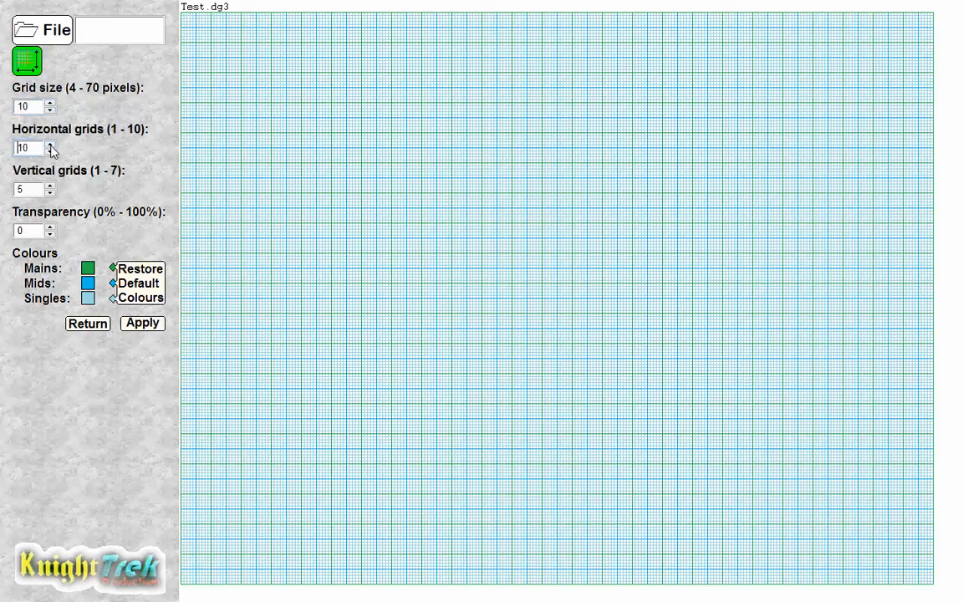
{"action": "left_click", "coordinate": [51, 187]}
Set the grid transparency to 40% and apply the grid settings.
{"action": "left_click", "coordinate": [50, 228]}
{"action": "left_click", "coordinate": [50, 228]}
{"action": "left_click", "coordinate": [50, 228]}
{"action": "left_click", "coordinate": [50, 227]}
{"action": "left_click", "coordinate": [49, 226]}
{"action": "left_click", "coordinate": [50, 226]}
{"action": "left_click", "coordinate": [49, 227]}
{"action": "left_click", "coordinate": [50, 227]}
{"action": "left_click", "coordinate": [49, 227]}
{"action": "left_click", "coordinate": [50, 227]}
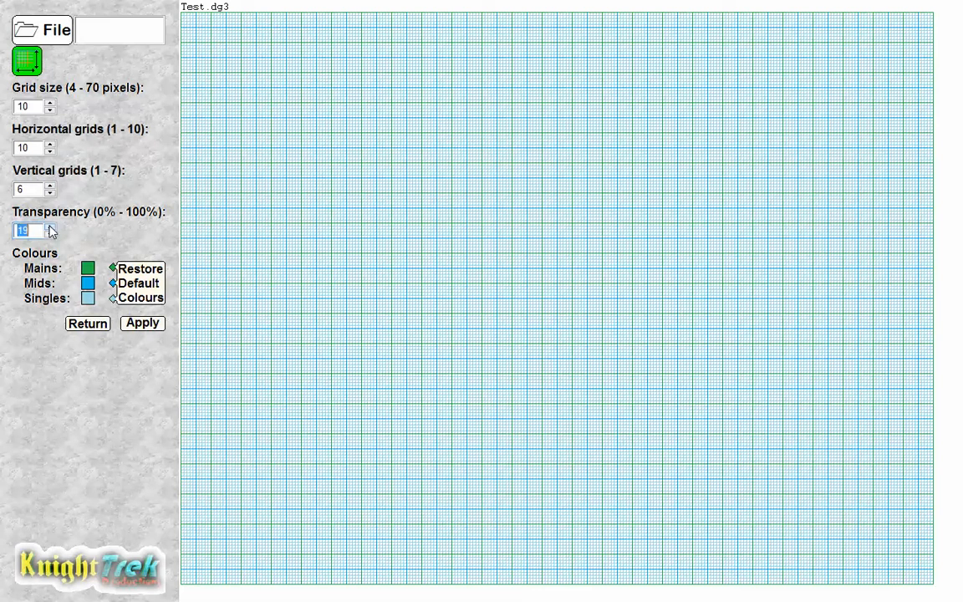
{"action": "left_click", "coordinate": [49, 227]}
{"action": "left_click", "coordinate": [49, 227]}
{"action": "left_click", "coordinate": [50, 228]}
{"action": "left_click", "coordinate": [49, 227]}
{"action": "left_click", "coordinate": [50, 227]}
{"action": "left_click", "coordinate": [50, 227]}
{"action": "left_click", "coordinate": [49, 227]}
{"action": "left_click", "coordinate": [50, 228]}
{"action": "left_click", "coordinate": [49, 228]}
{"action": "left_click", "coordinate": [50, 227]}
{"action": "left_click", "coordinate": [49, 227]}
{"action": "left_click", "coordinate": [50, 228]}
{"action": "left_click", "coordinate": [49, 228]}
{"action": "left_click", "coordinate": [49, 227]}
{"action": "left_click", "coordinate": [50, 227]}
{"action": "left_click", "coordinate": [49, 228]}
{"action": "left_click", "coordinate": [143, 326]}
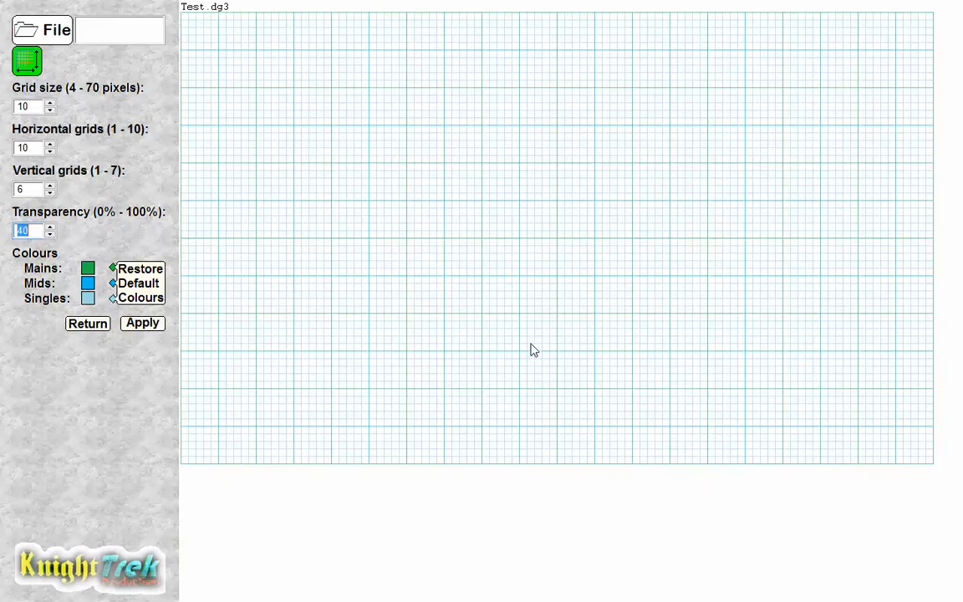
{"action": "left_click", "coordinate": [88, 324]}
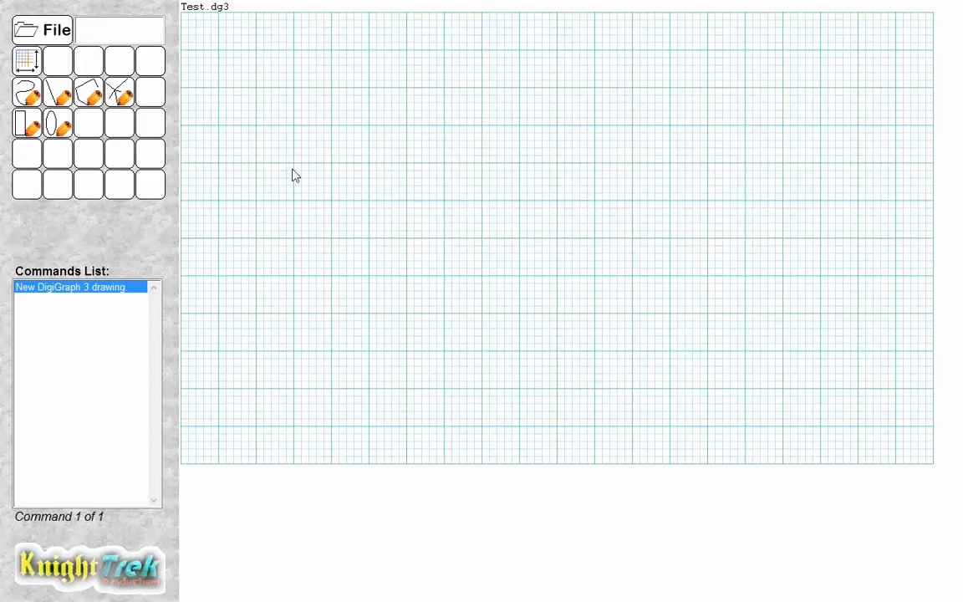
Draw a freehand wavy line along the top of the grid with the Free draw tool.
{"action": "left_click", "coordinate": [59, 121]}
{"action": "left_click", "coordinate": [25, 98]}
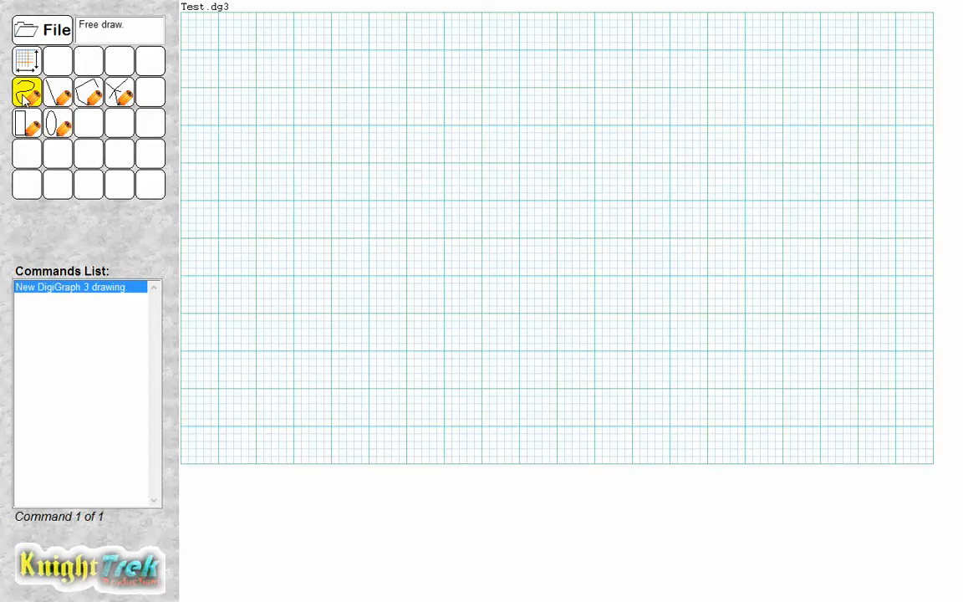
{"action": "left_click", "coordinate": [24, 98]}
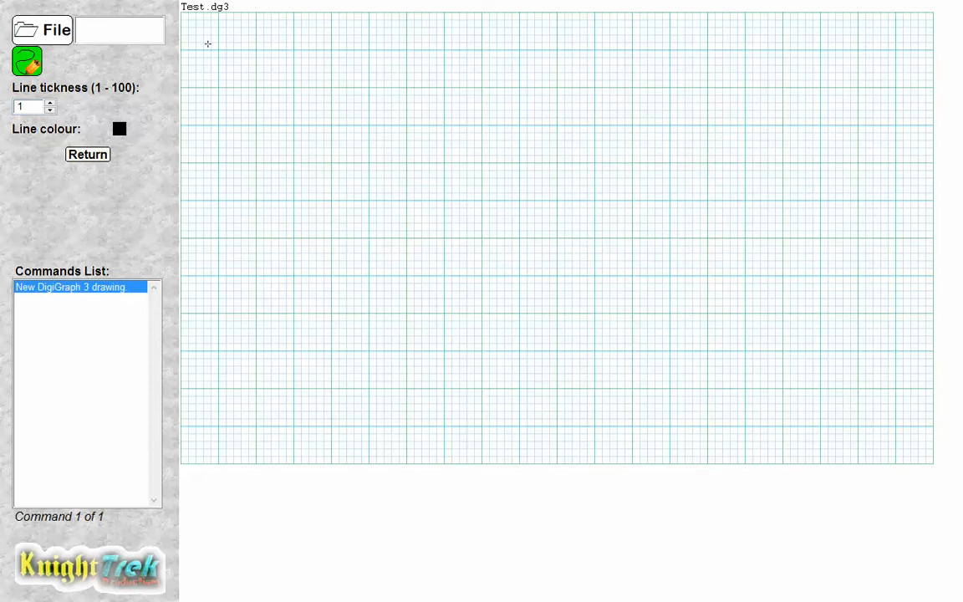
{"action": "mouse_move", "coordinate": [211, 43]}
{"action": "left_mouse_down"}
{"action": "mouse_move", "coordinate": [300, 12]}
{"action": "mouse_move", "coordinate": [418, 44]}
{"action": "mouse_move", "coordinate": [451, 22]}
{"action": "mouse_move", "coordinate": [510, 29]}
{"action": "left_mouse_up"}
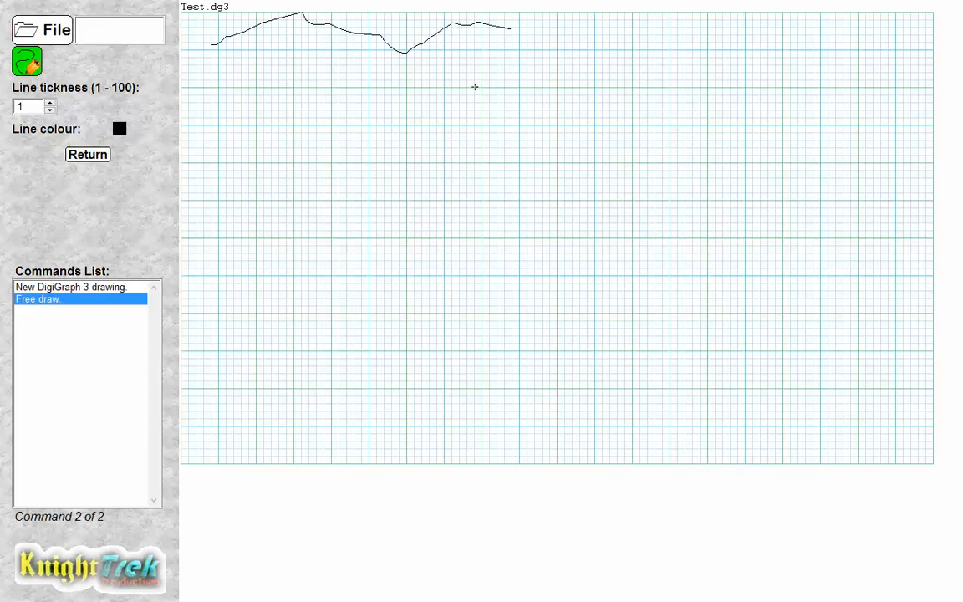
{"action": "left_click", "coordinate": [70, 151]}
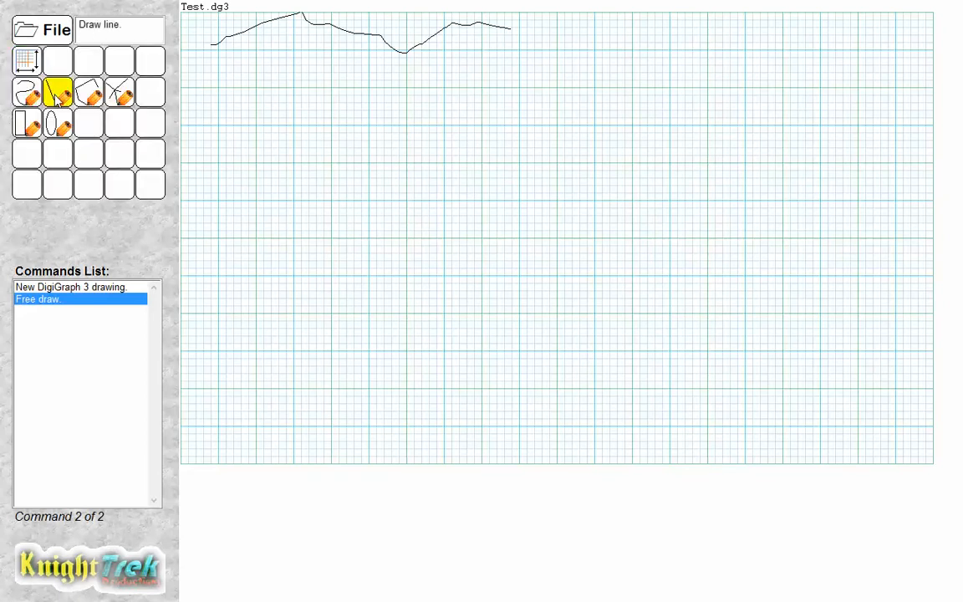
Turn on snap to grid and draw a straight sloping line below the left end of the freehand line.
{"action": "left_click", "coordinate": [56, 95]}
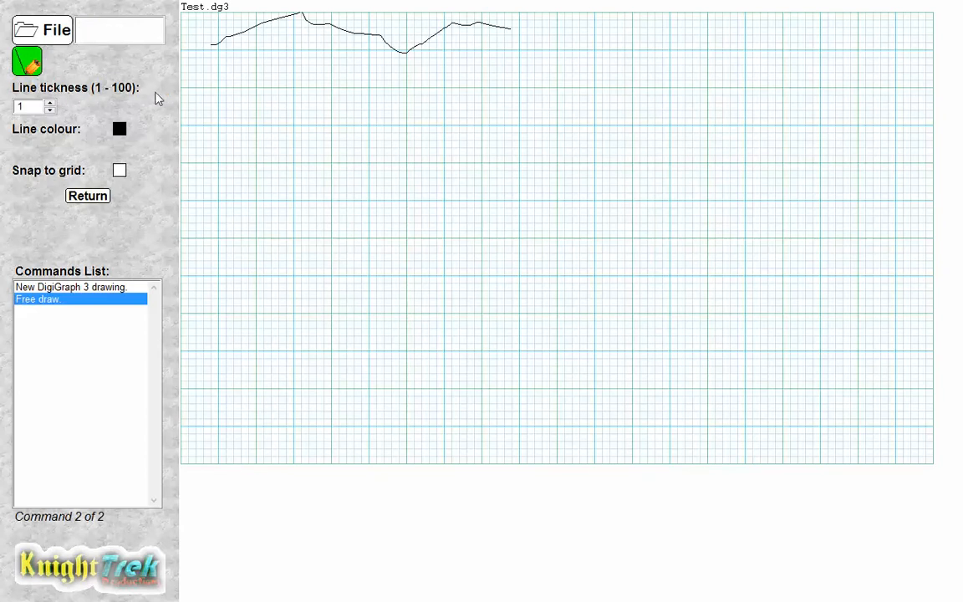
{"action": "left_click", "coordinate": [120, 170]}
{"action": "mouse_move", "coordinate": [218, 87]}
{"action": "left_mouse_down"}
{"action": "mouse_move", "coordinate": [262, 147]}
{"action": "mouse_move", "coordinate": [301, 87]}
{"action": "mouse_move", "coordinate": [292, 139]}
{"action": "mouse_move", "coordinate": [255, 67]}
{"action": "mouse_move", "coordinate": [286, 155]}
{"action": "mouse_move", "coordinate": [288, 86]}
{"action": "mouse_move", "coordinate": [294, 116]}
{"action": "mouse_move", "coordinate": [303, 97]}
{"action": "mouse_move", "coordinate": [286, 108]}
{"action": "mouse_move", "coordinate": [332, 125]}
{"action": "left_mouse_up"}
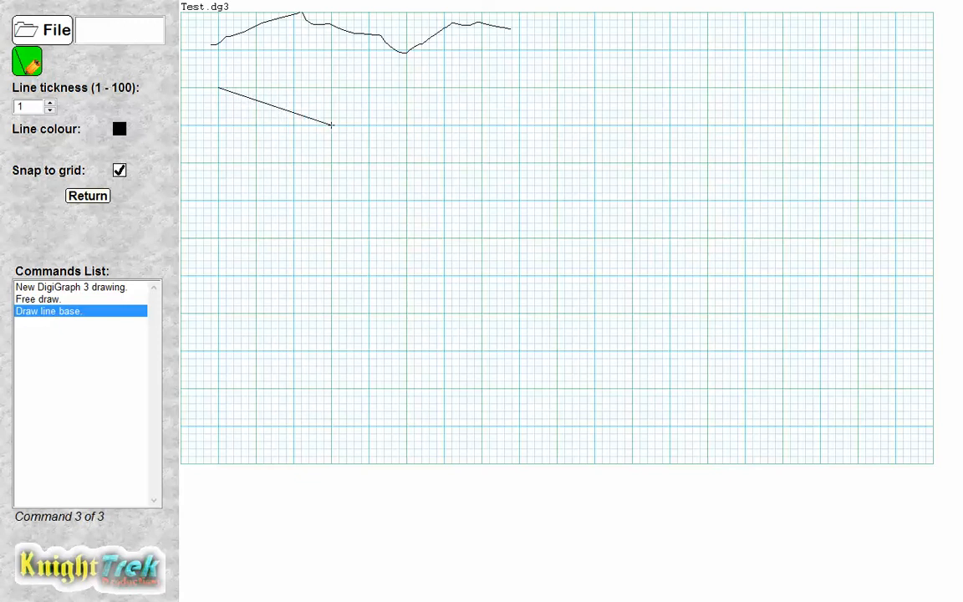
{"action": "left_click_drag", "start_coordinate": [332, 125], "coordinate": [332, 125]}
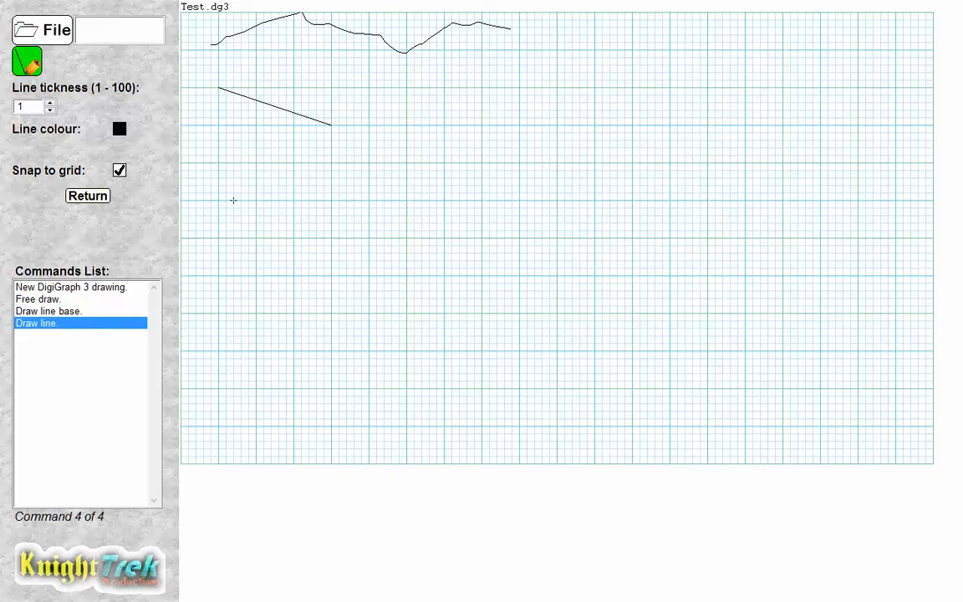
{"action": "left_click", "coordinate": [88, 195]}
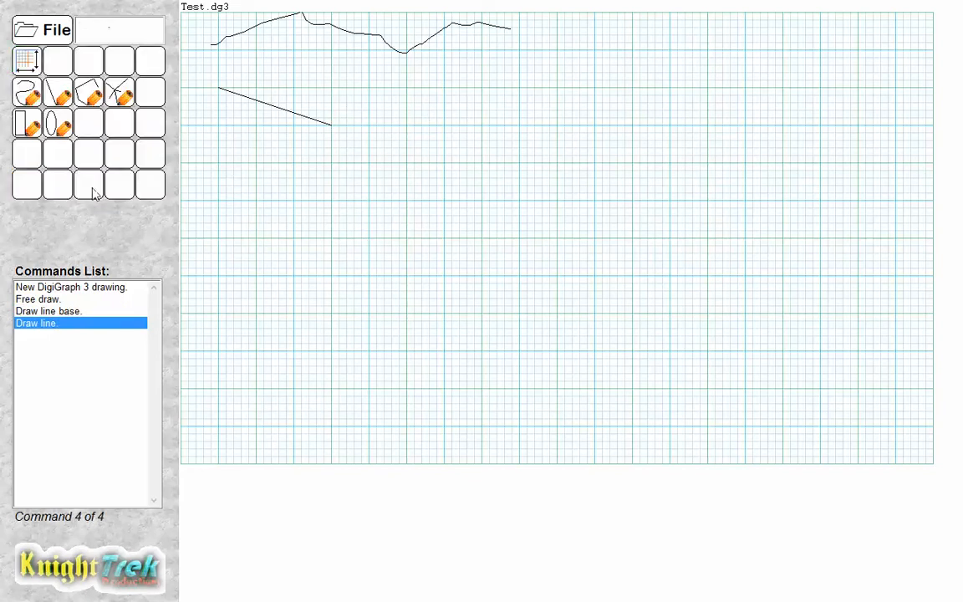
Draw a zigzag of connected segments across the upper grid with the continuous line tool.
{"action": "left_click", "coordinate": [89, 96]}
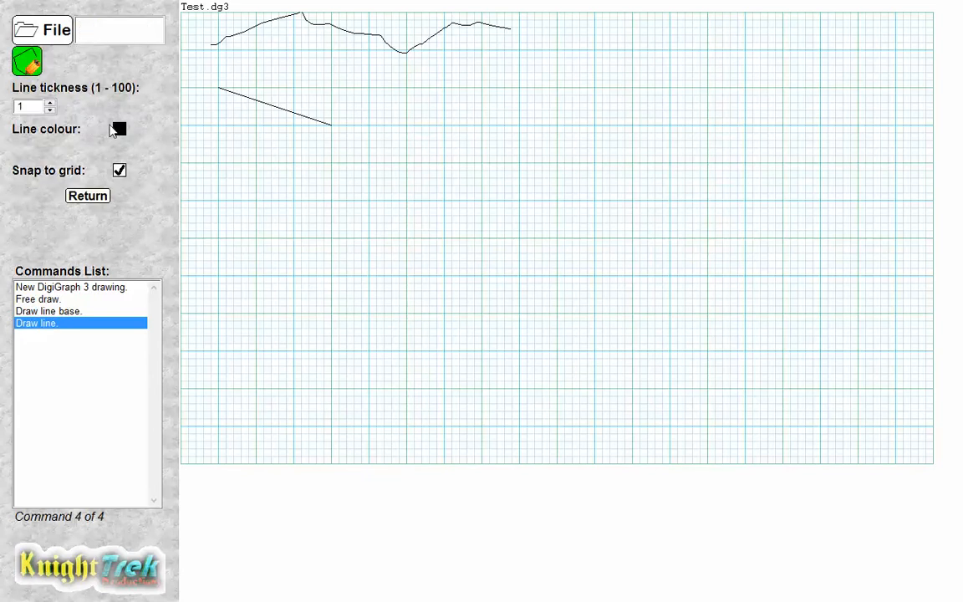
{"action": "left_click", "coordinate": [368, 87]}
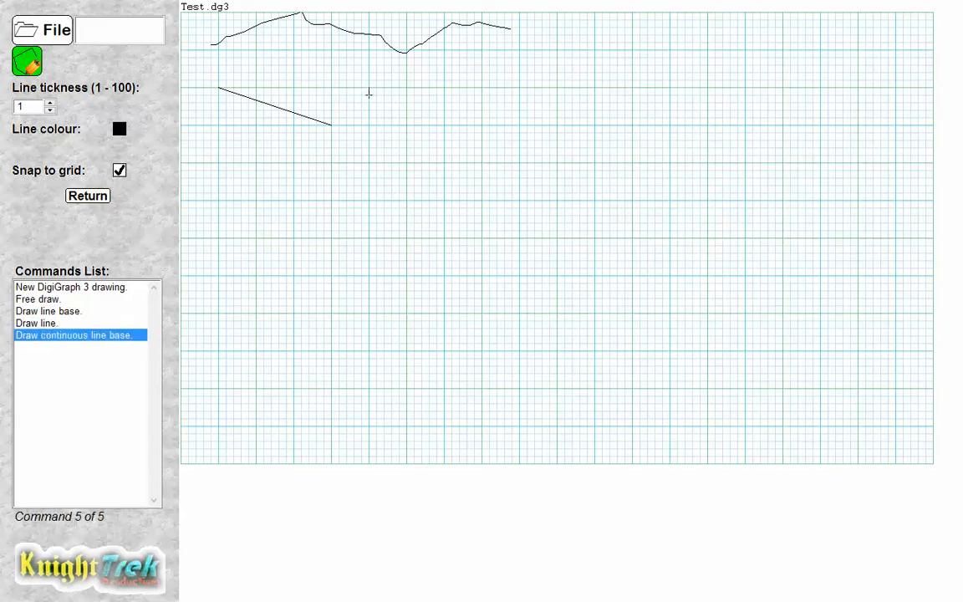
{"action": "left_click", "coordinate": [429, 109]}
{"action": "left_click", "coordinate": [451, 73]}
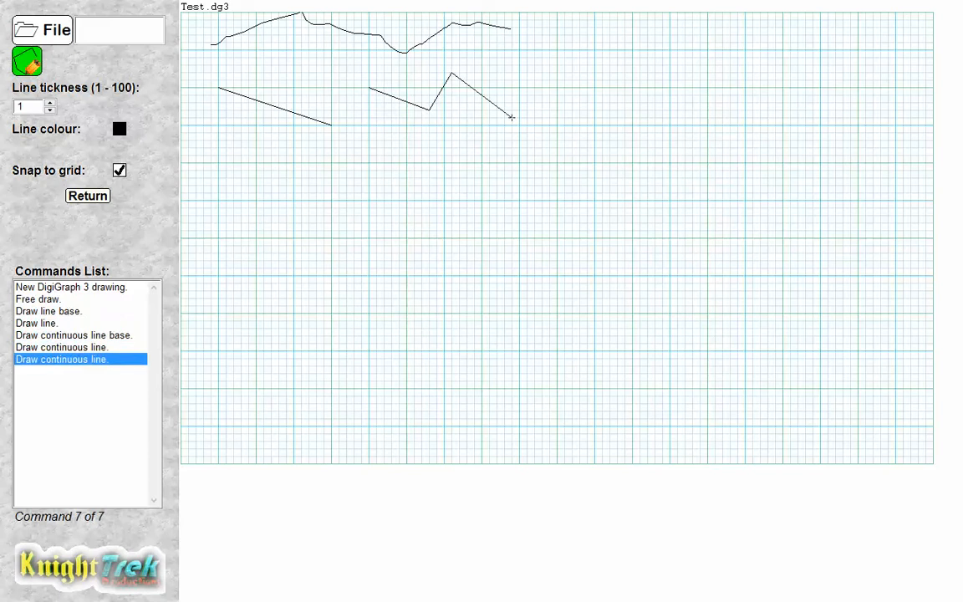
{"action": "left_click", "coordinate": [518, 117]}
{"action": "left_click", "coordinate": [519, 58]}
{"action": "left_click", "coordinate": [588, 95]}
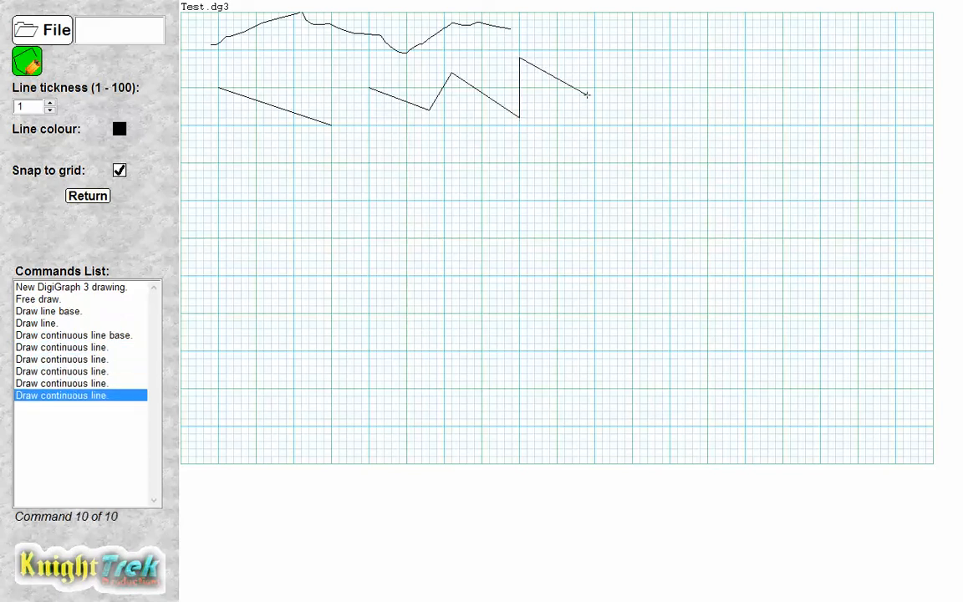
{"action": "left_click", "coordinate": [633, 72]}
{"action": "left_click", "coordinate": [677, 94]}
{"action": "left_click", "coordinate": [707, 73]}
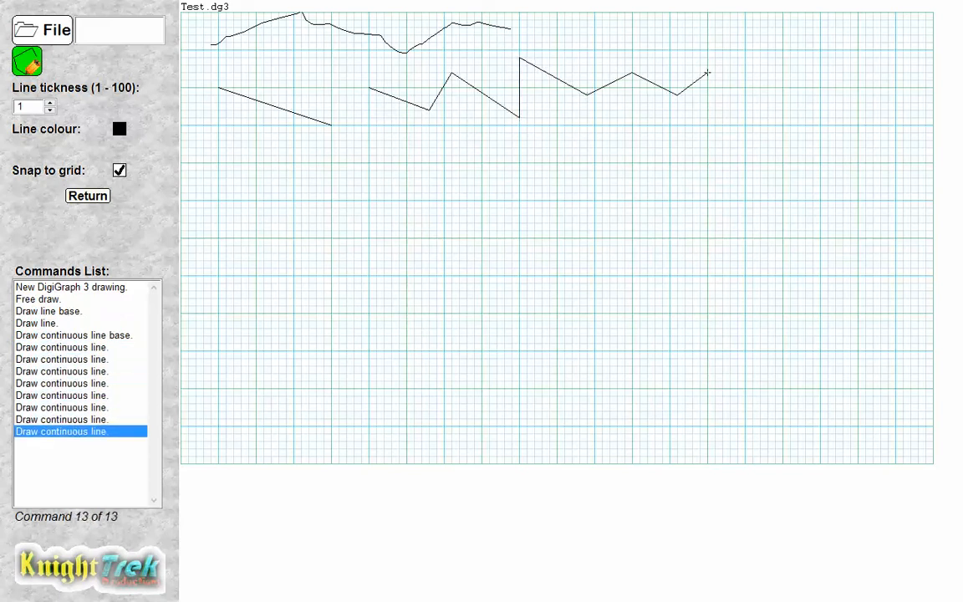
{"action": "left_click", "coordinate": [751, 95]}
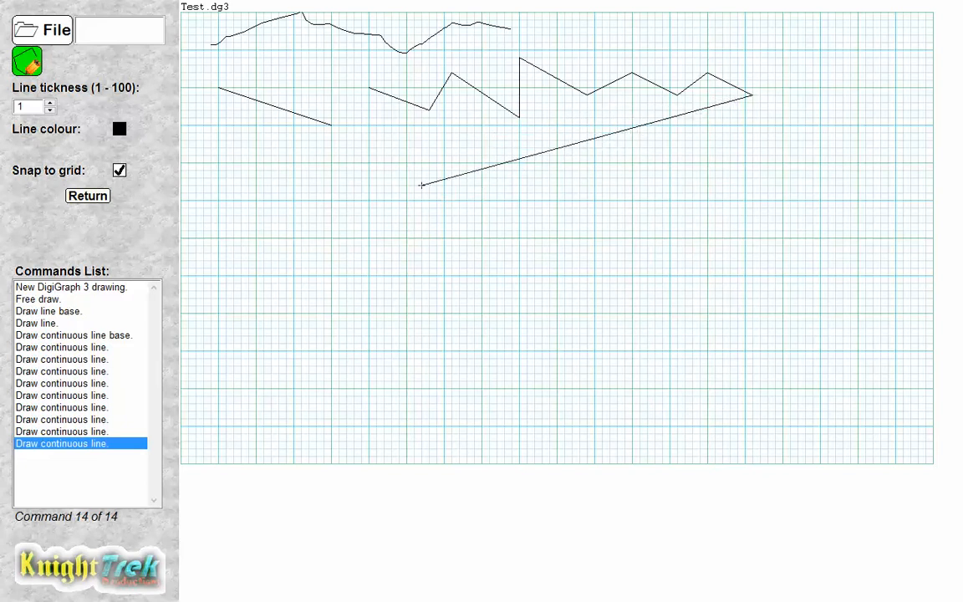
{"action": "left_click", "coordinate": [92, 199]}
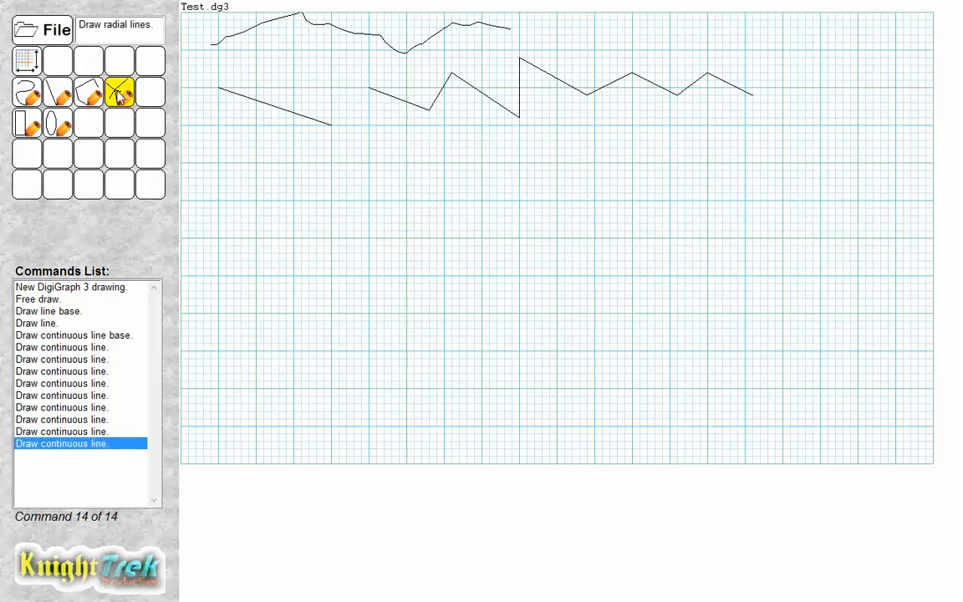
Draw a starburst of about a dozen radial lines from one centre point with the radial lines tool.
{"action": "left_click", "coordinate": [119, 95]}
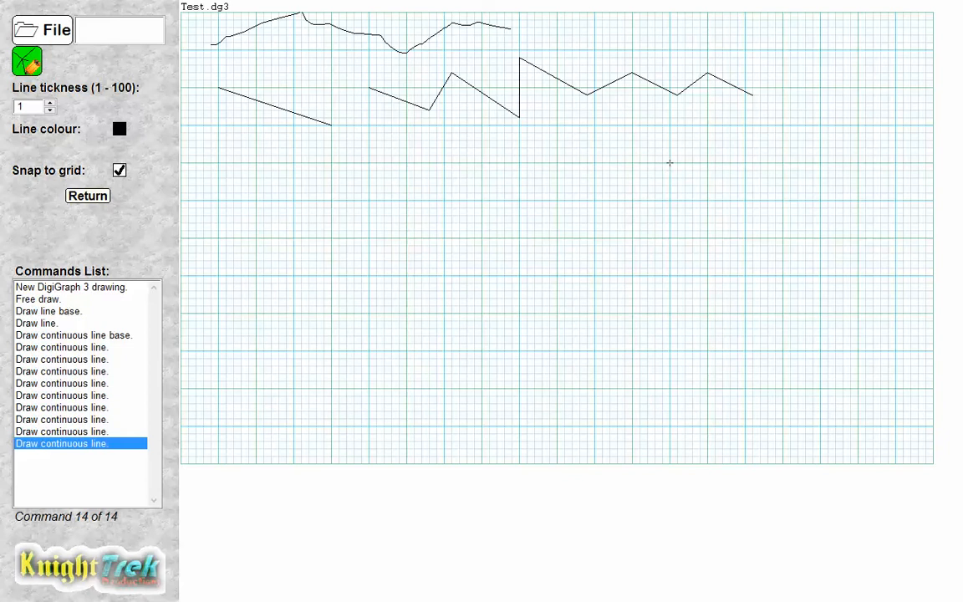
{"action": "left_click", "coordinate": [669, 163]}
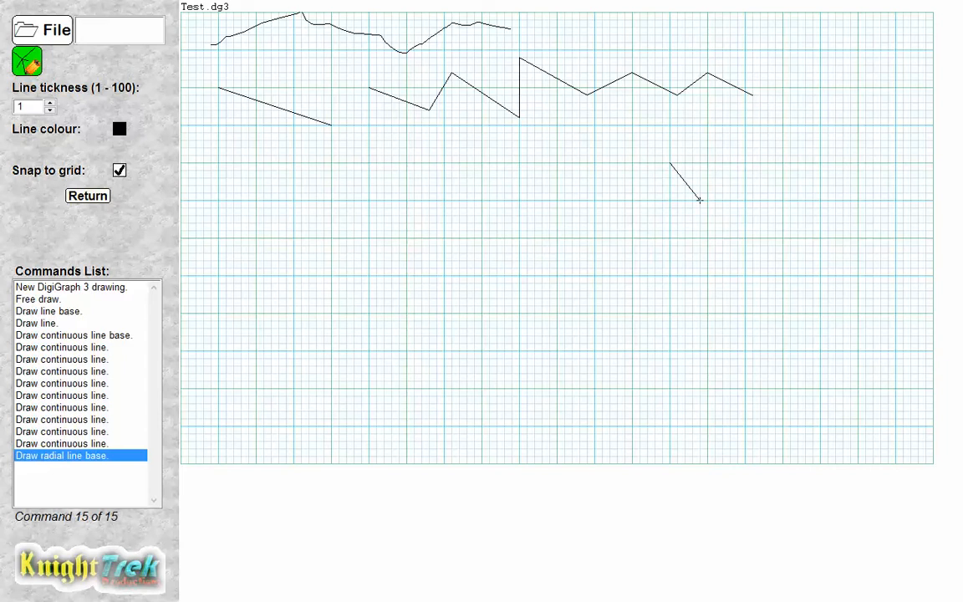
{"action": "left_click", "coordinate": [699, 199]}
{"action": "left_click", "coordinate": [723, 162]}
{"action": "left_click", "coordinate": [669, 132]}
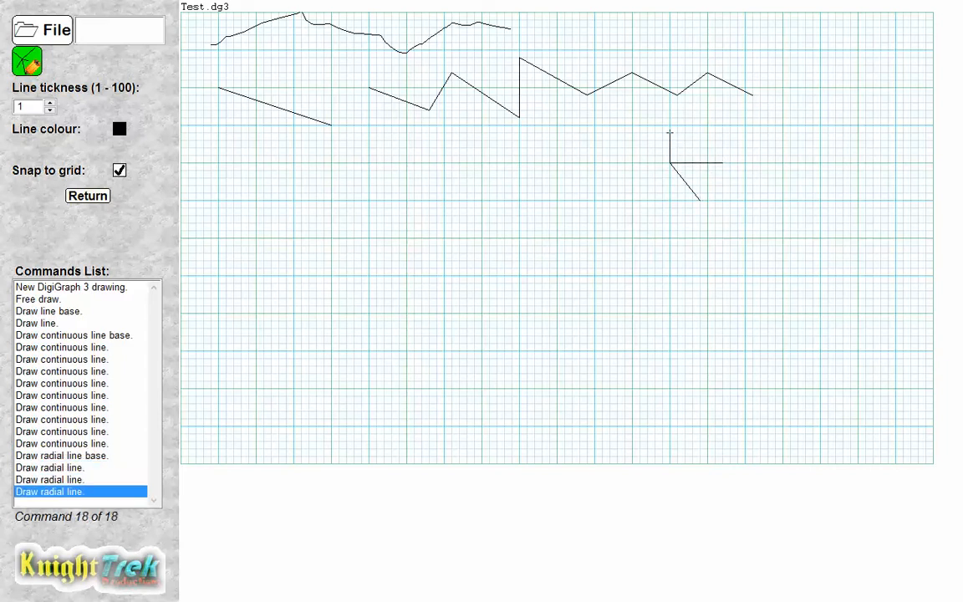
{"action": "left_click", "coordinate": [625, 140]}
{"action": "left_click", "coordinate": [602, 171]}
{"action": "left_click", "coordinate": [647, 193]}
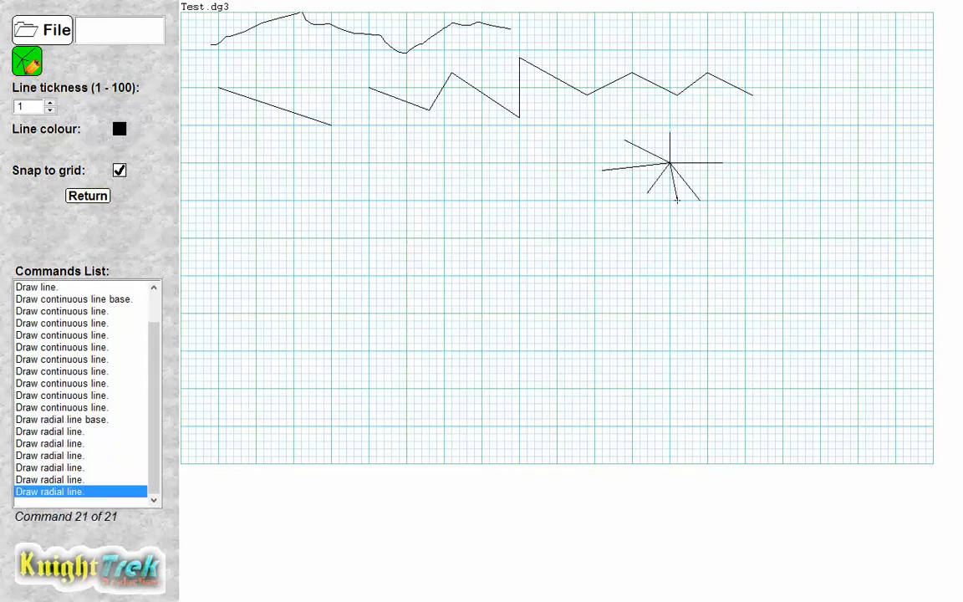
{"action": "left_click", "coordinate": [677, 199]}
{"action": "left_click", "coordinate": [707, 184]}
{"action": "left_click", "coordinate": [677, 141]}
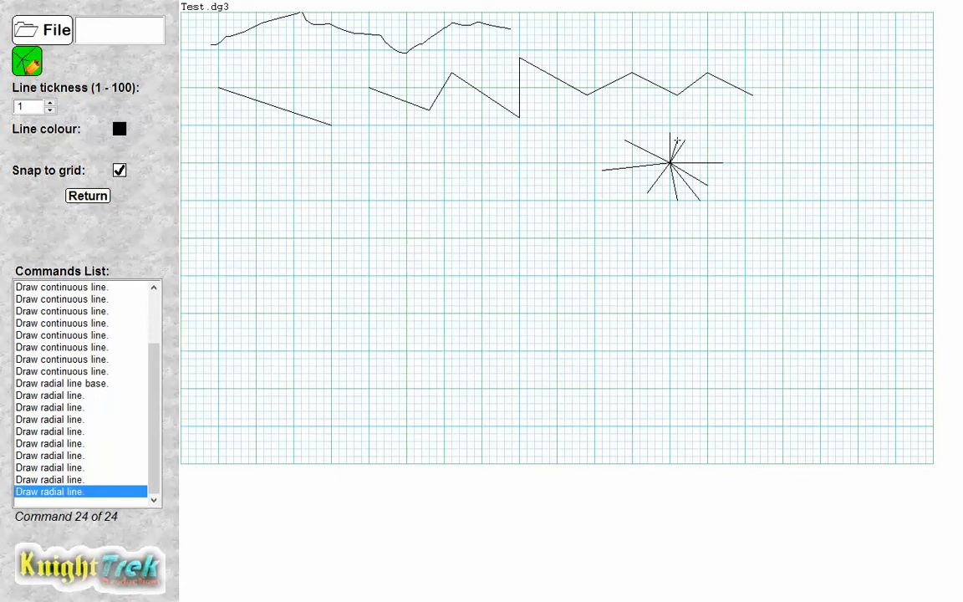
{"action": "left_click", "coordinate": [657, 133]}
{"action": "left_click", "coordinate": [609, 149]}
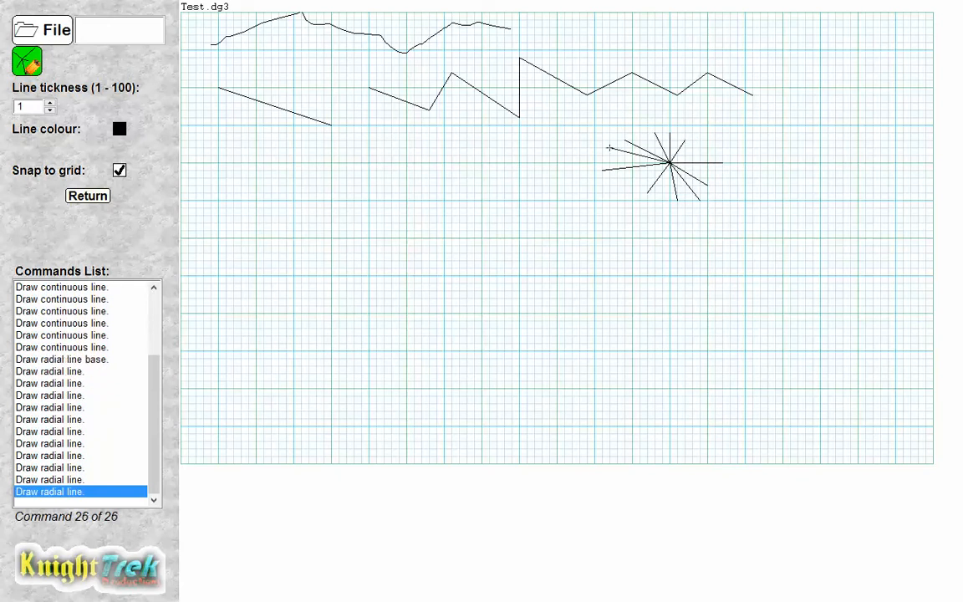
{"action": "left_click", "coordinate": [633, 185]}
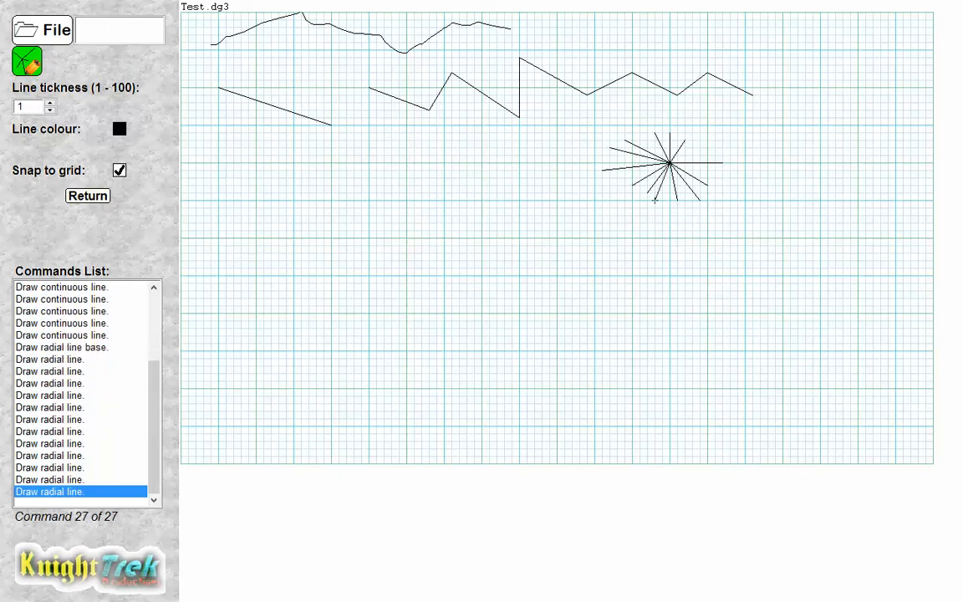
{"action": "left_click", "coordinate": [723, 177]}
{"action": "left_click", "coordinate": [760, 133]}
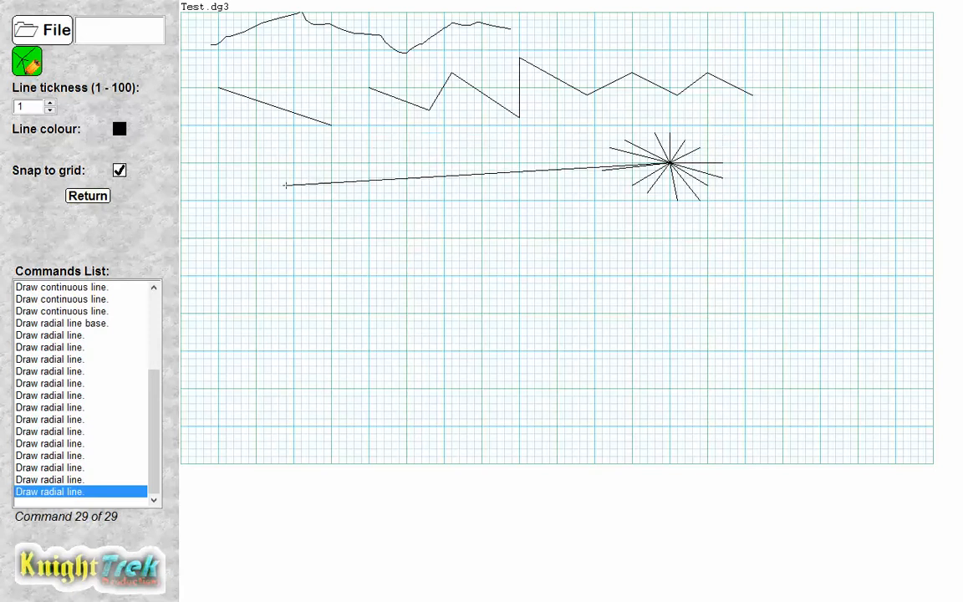
{"action": "left_click", "coordinate": [90, 195]}
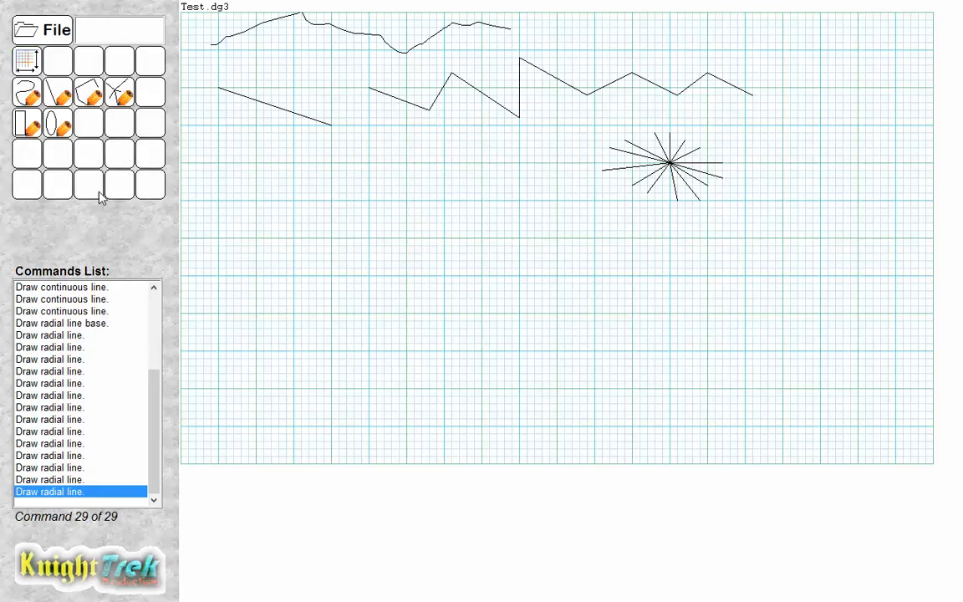
Draw two square boxes and a wider rectangle below the line drawings with the box tool, point to point.
{"action": "left_click", "coordinate": [28, 126]}
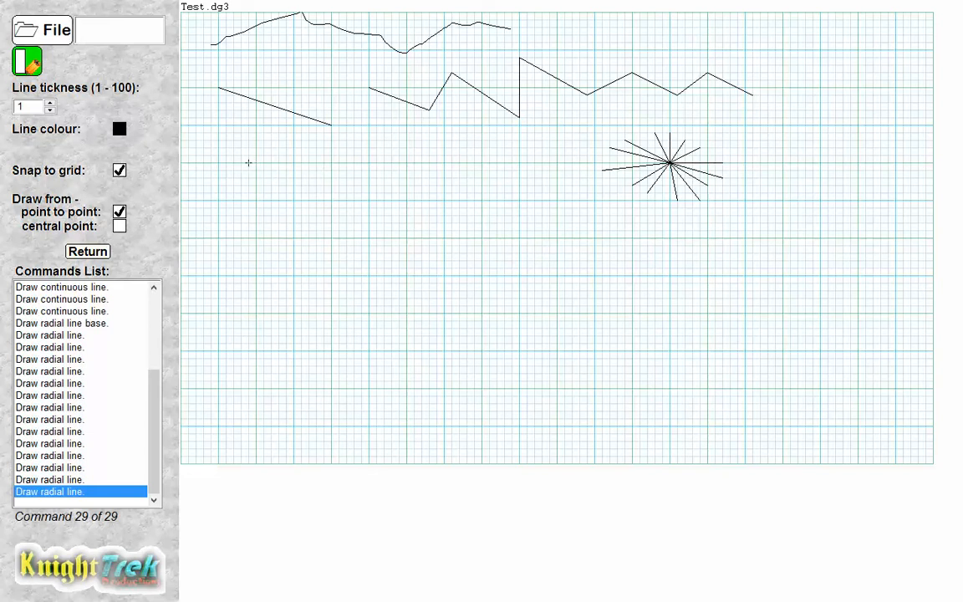
{"action": "left_click", "coordinate": [256, 162]}
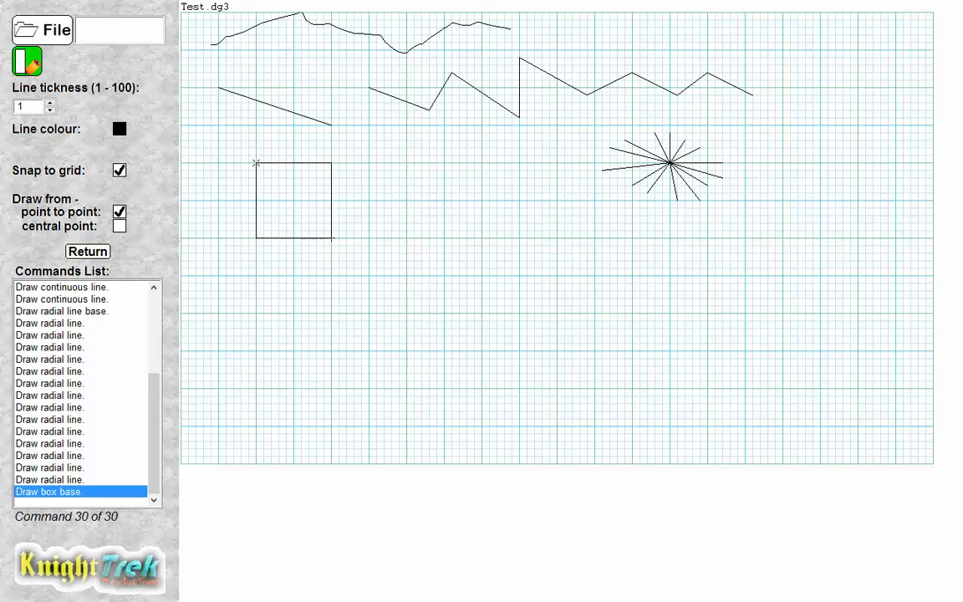
{"action": "left_click", "coordinate": [331, 238]}
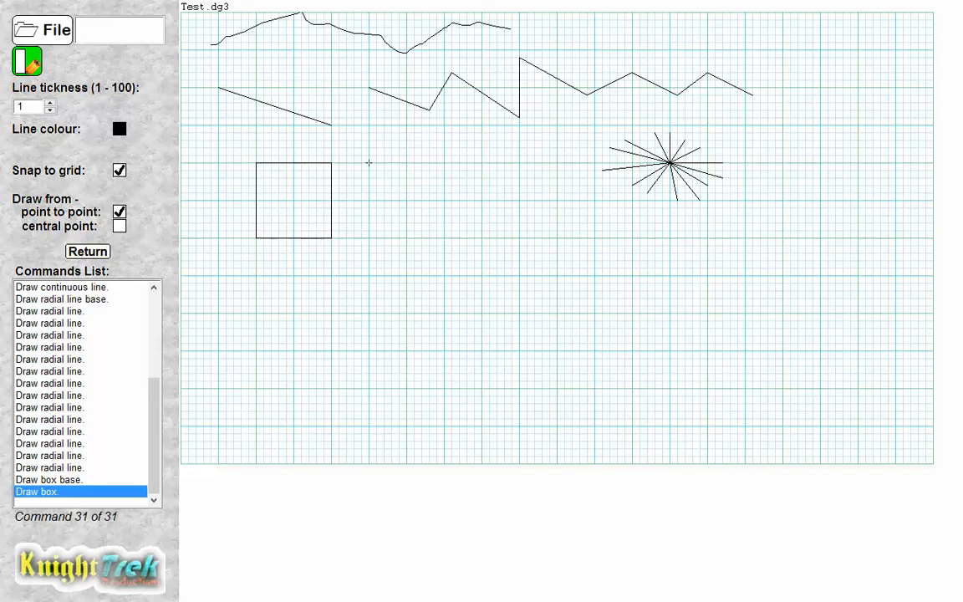
{"action": "left_click", "coordinate": [368, 163]}
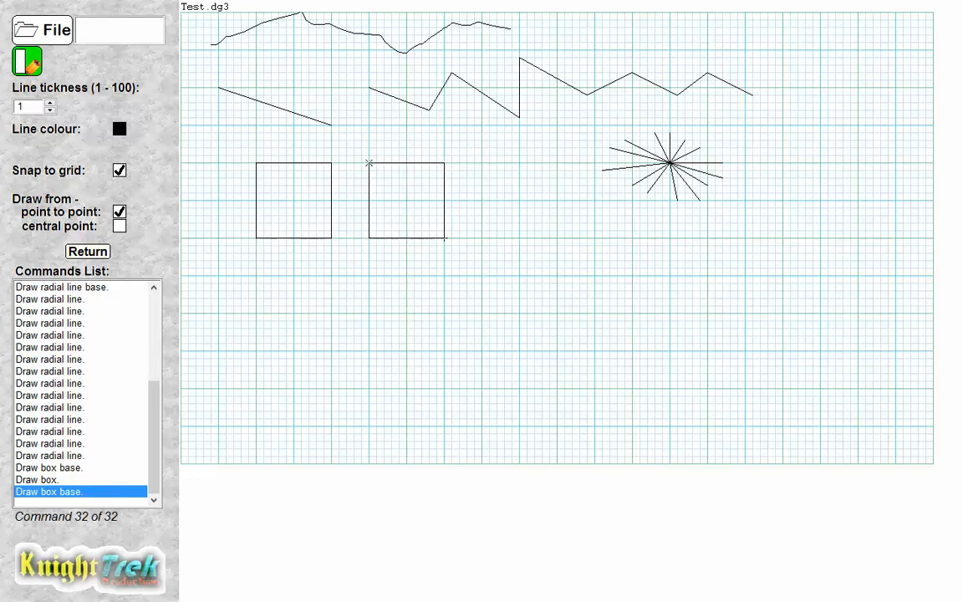
{"action": "left_click", "coordinate": [445, 239]}
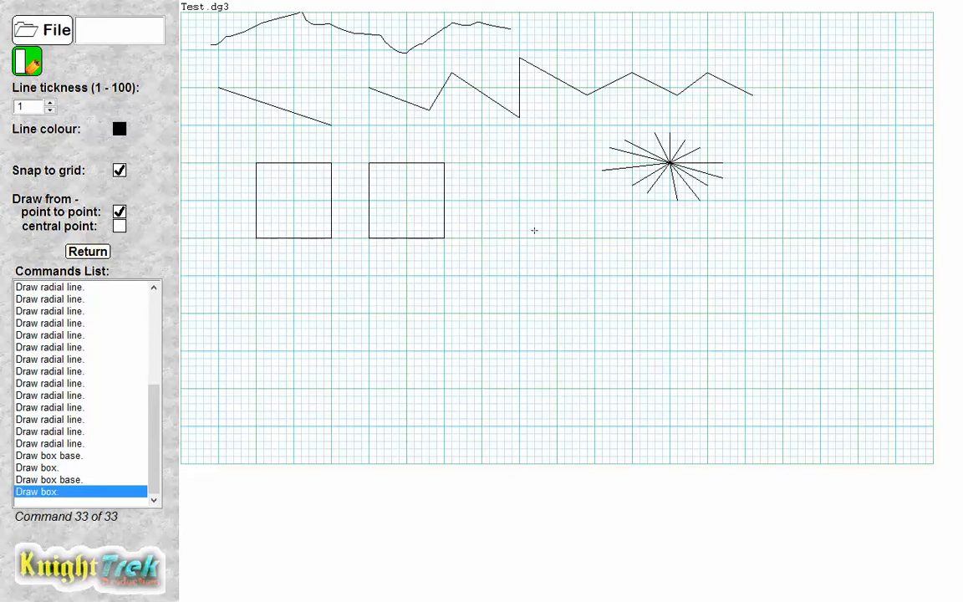
{"action": "left_click", "coordinate": [512, 215]}
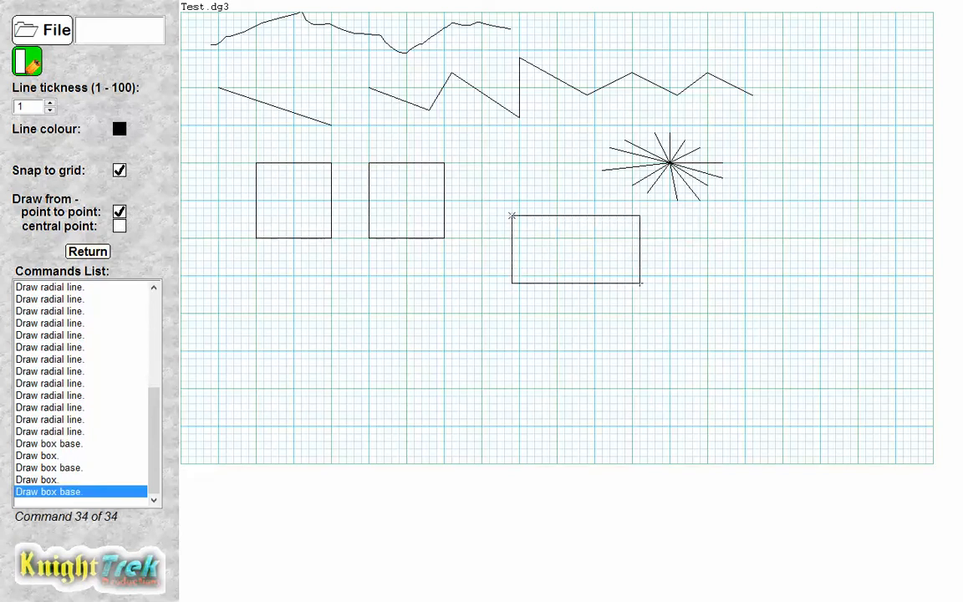
{"action": "left_click", "coordinate": [633, 276]}
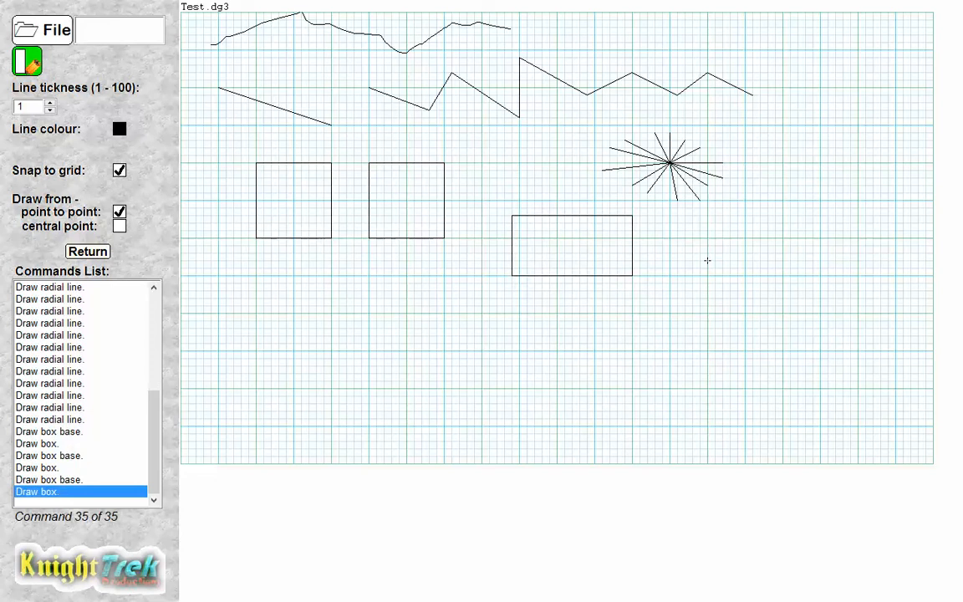
Switch box drawing to central point and draw a square box from its centre near the right edge.
{"action": "left_click", "coordinate": [120, 226]}
{"action": "left_click", "coordinate": [820, 238]}
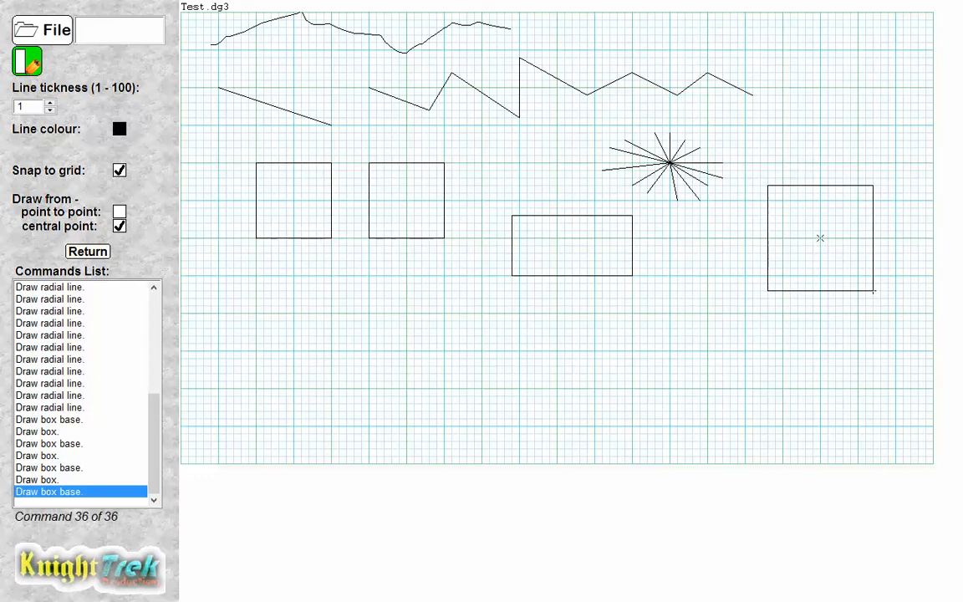
{"action": "left_click", "coordinate": [875, 291]}
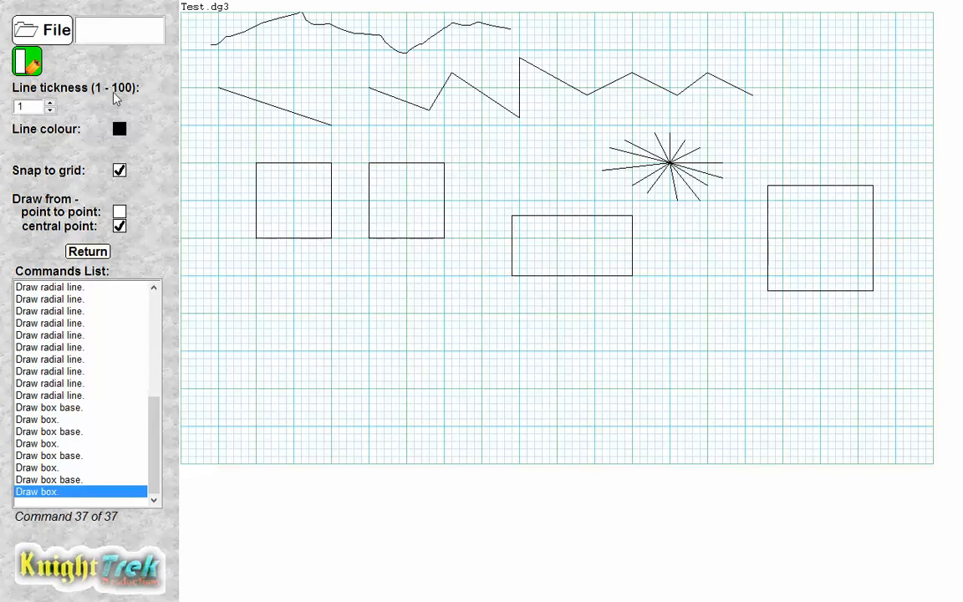
{"action": "left_click", "coordinate": [80, 252]}
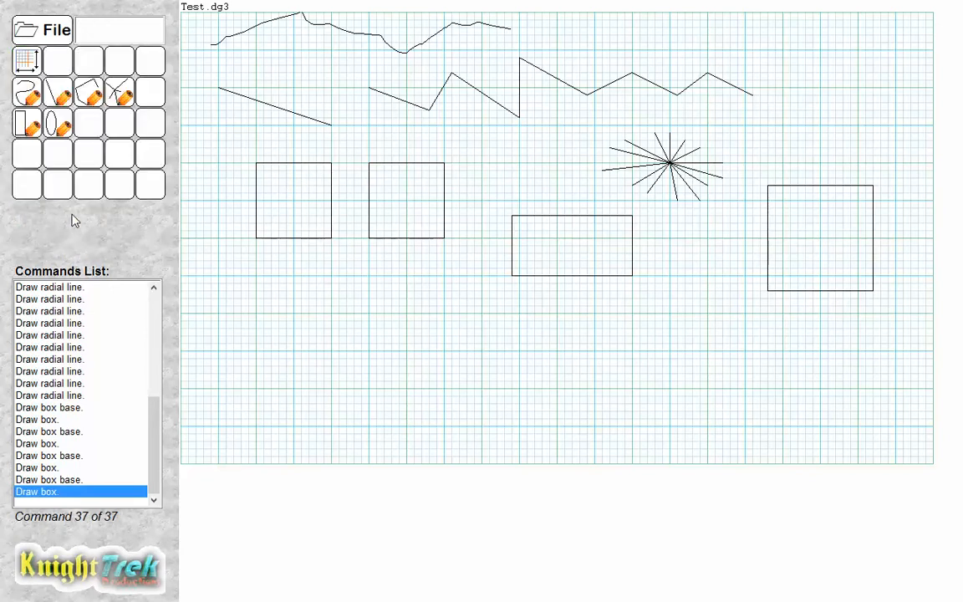
Draw an ellipse below the first square with the circle tool in point-to-point mode.
{"action": "left_click", "coordinate": [59, 125]}
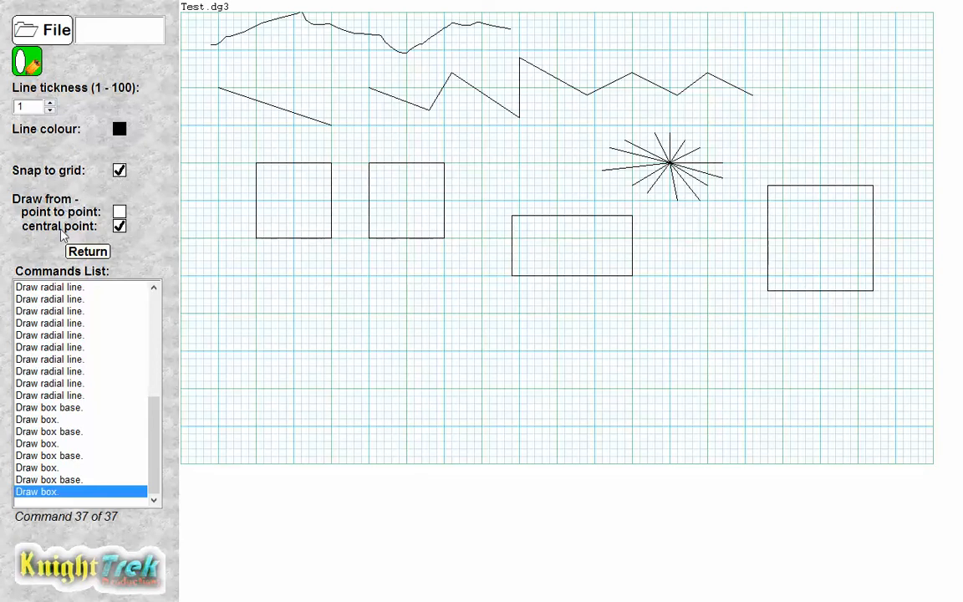
{"action": "left_click", "coordinate": [118, 211]}
{"action": "left_click", "coordinate": [256, 275]}
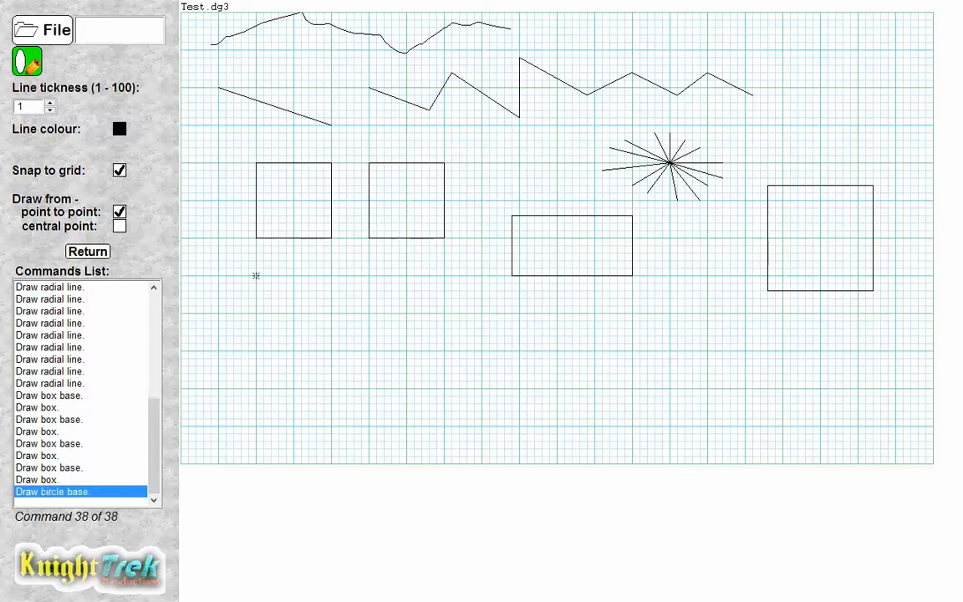
{"action": "left_click", "coordinate": [339, 388]}
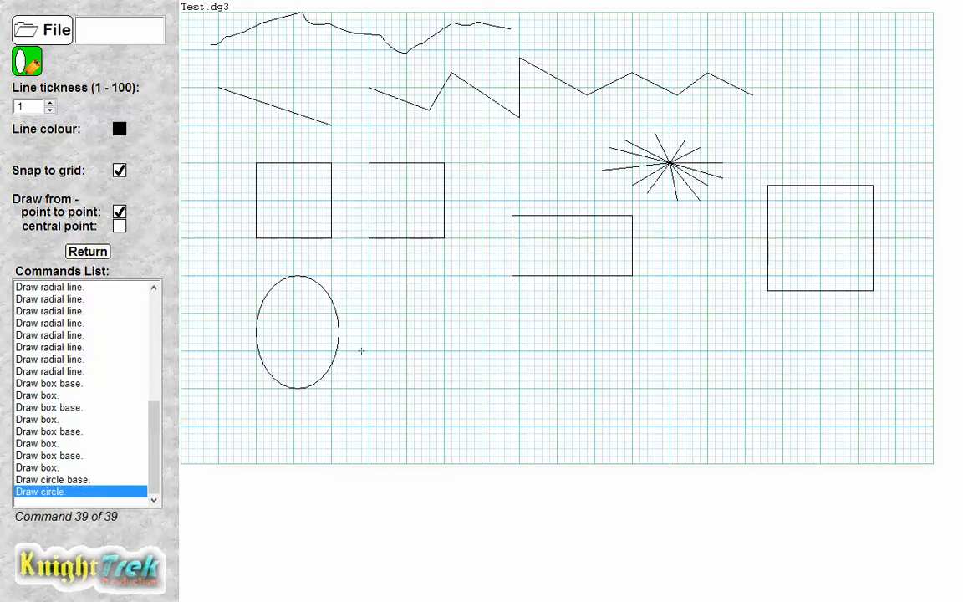
Switch to central point and draw a circle from its centre beside the ellipse, then restore point-to-point mode.
{"action": "left_click", "coordinate": [120, 228]}
{"action": "left_click", "coordinate": [444, 351]}
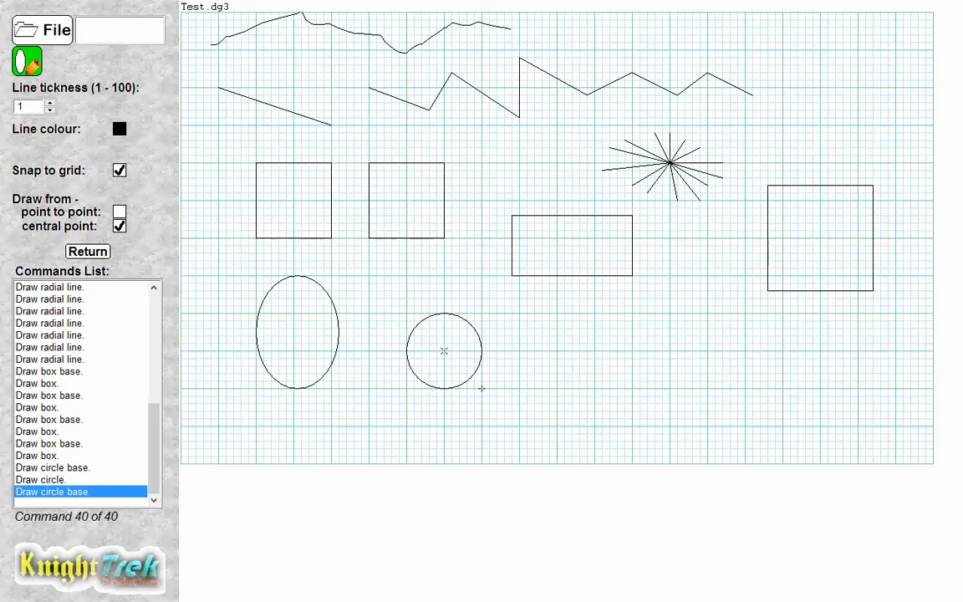
{"action": "left_click", "coordinate": [489, 396]}
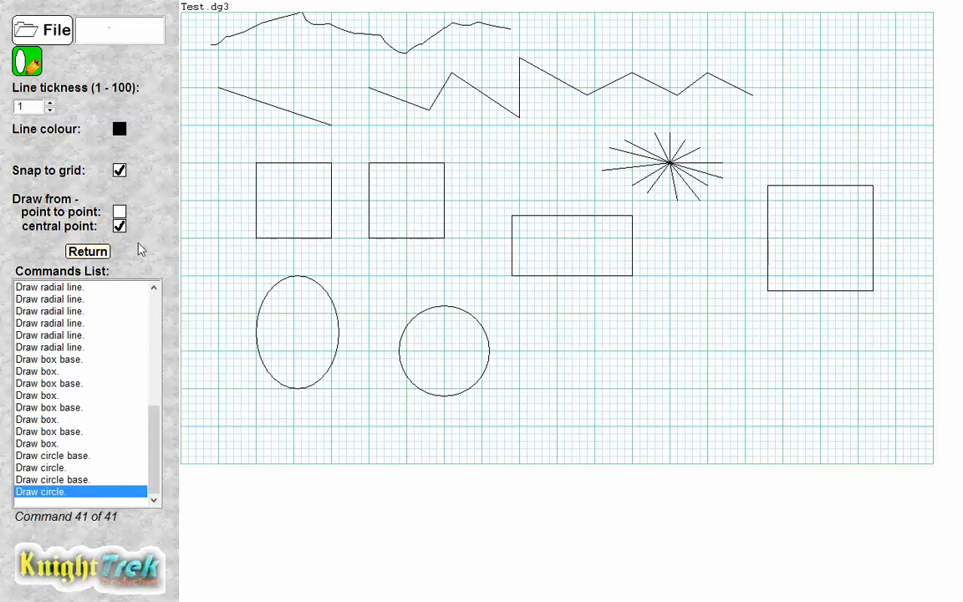
{"action": "left_click", "coordinate": [120, 210]}
{"action": "left_click", "coordinate": [88, 251]}
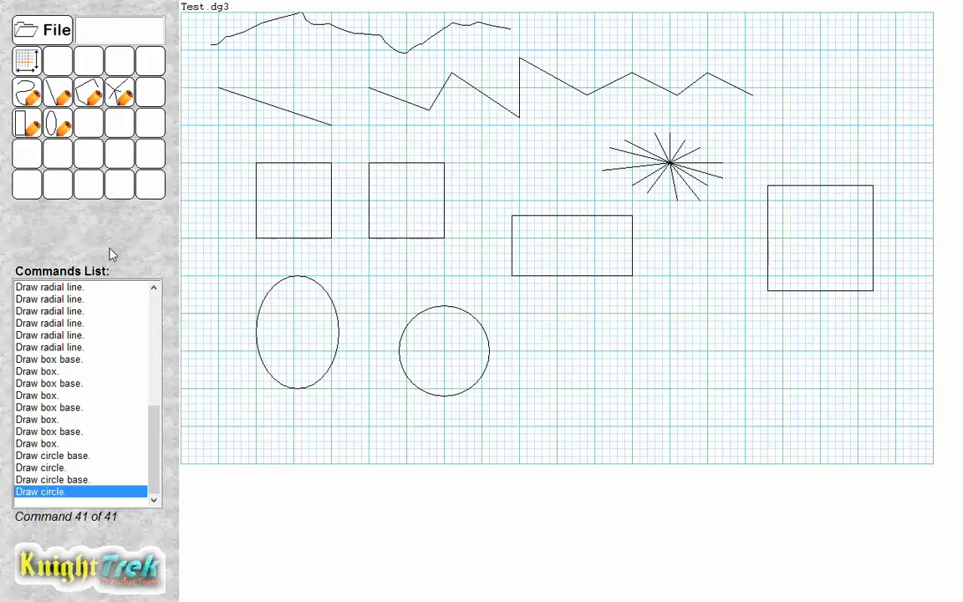
Set the grid size to 20 pixels in the grid settings and apply it.
{"action": "left_click", "coordinate": [32, 66]}
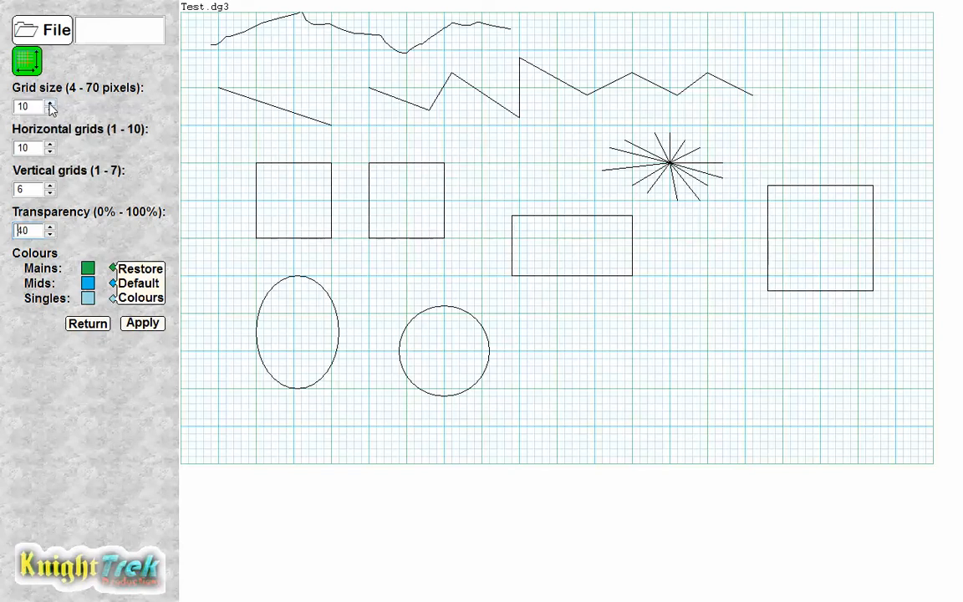
{"action": "left_click_drag", "start_coordinate": [50, 106], "coordinate": [50, 106]}
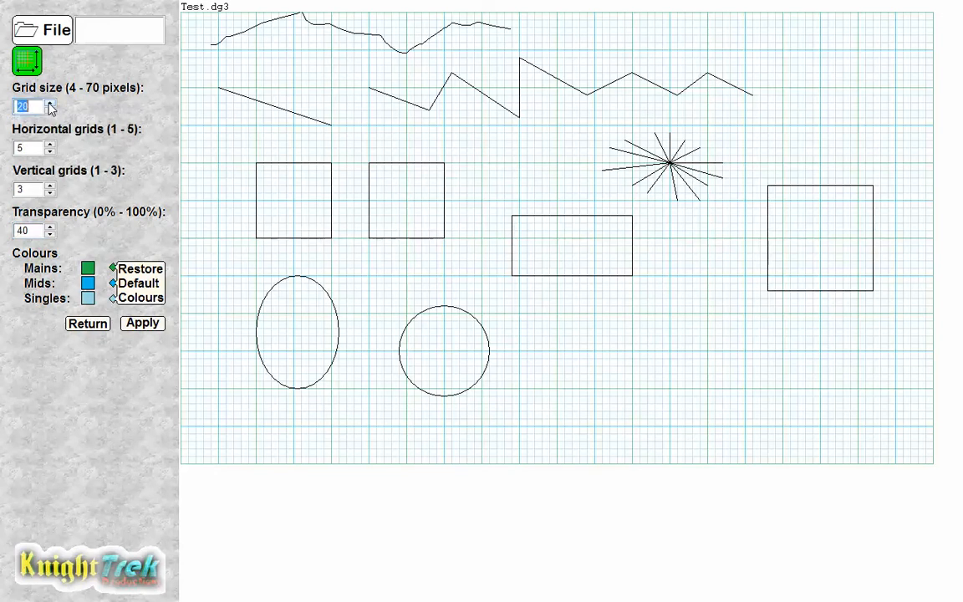
{"action": "left_click", "coordinate": [140, 324]}
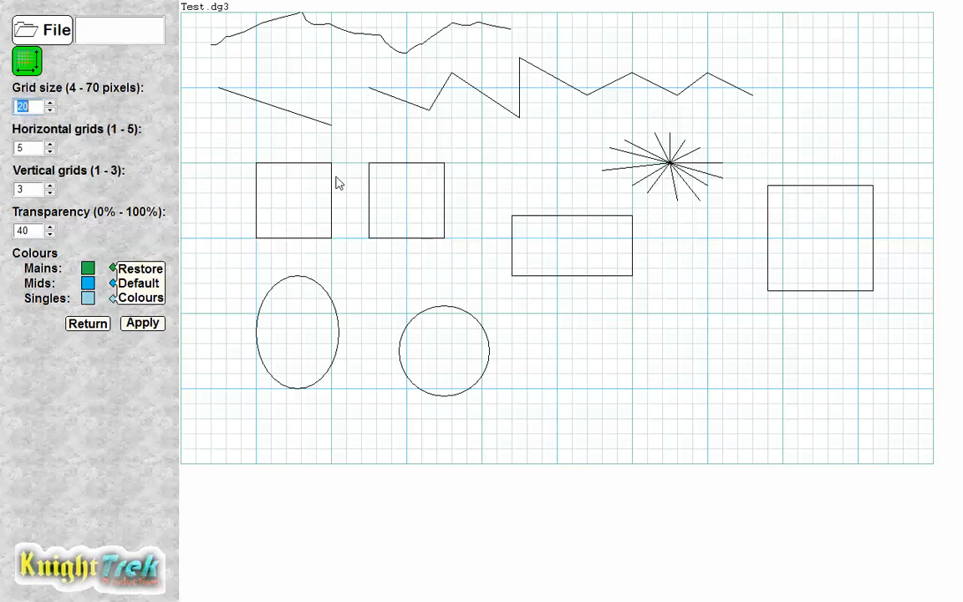
{"action": "left_click", "coordinate": [98, 331]}
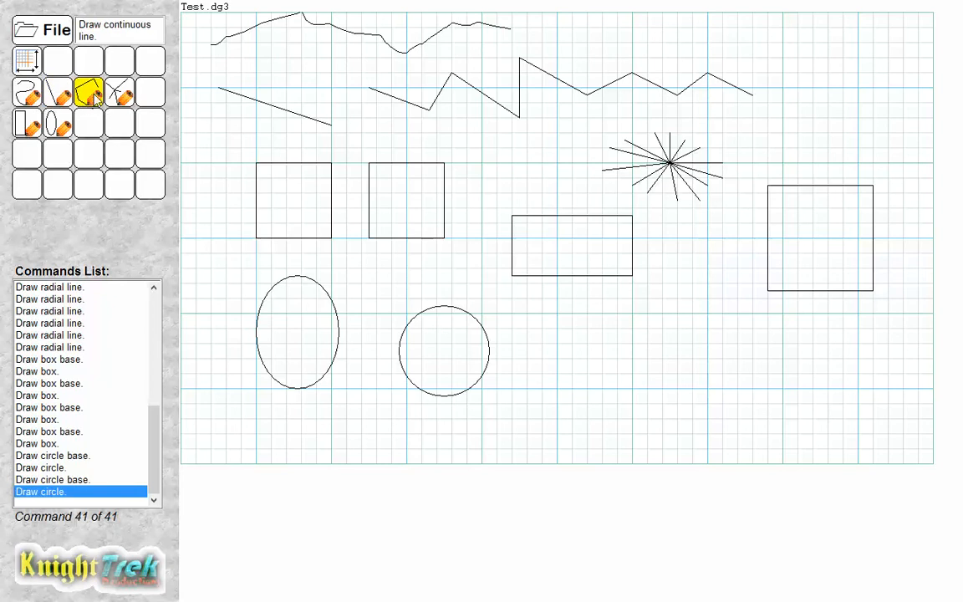
Draw a zigzag of connected segments to the right of the circle with the continuous line tool.
{"action": "left_click", "coordinate": [90, 94]}
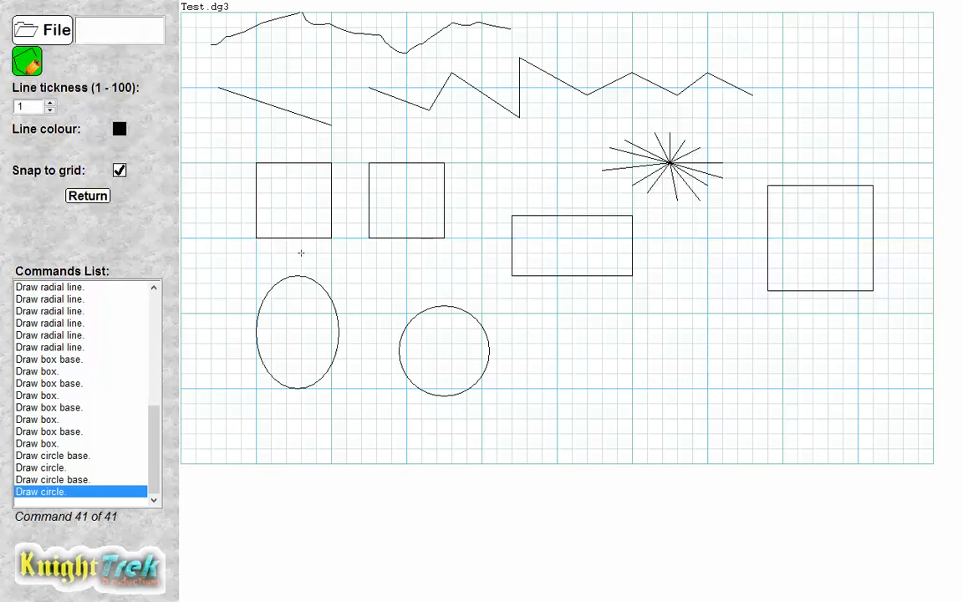
{"action": "left_click", "coordinate": [557, 312]}
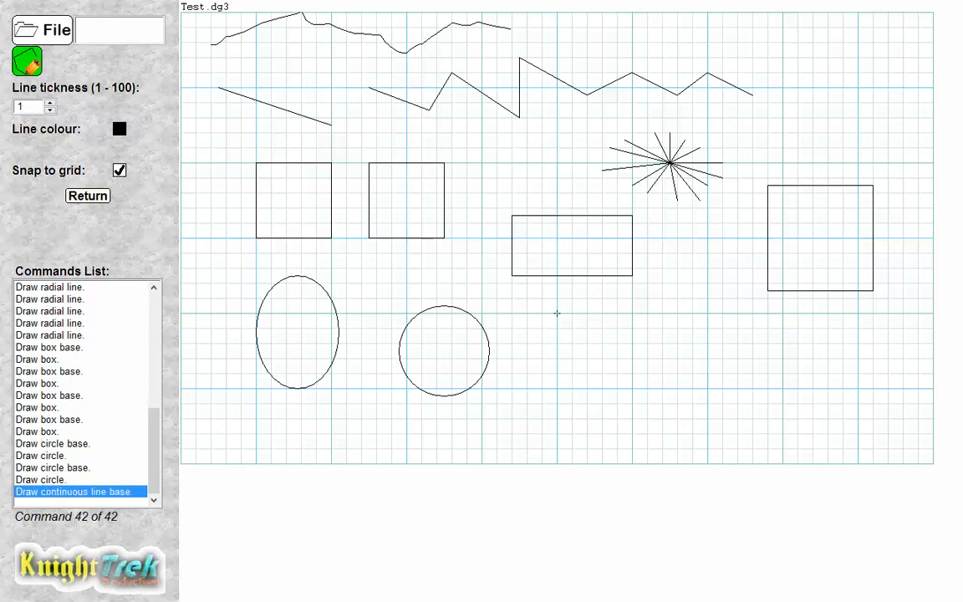
{"action": "left_click", "coordinate": [601, 372]}
{"action": "left_click", "coordinate": [617, 313]}
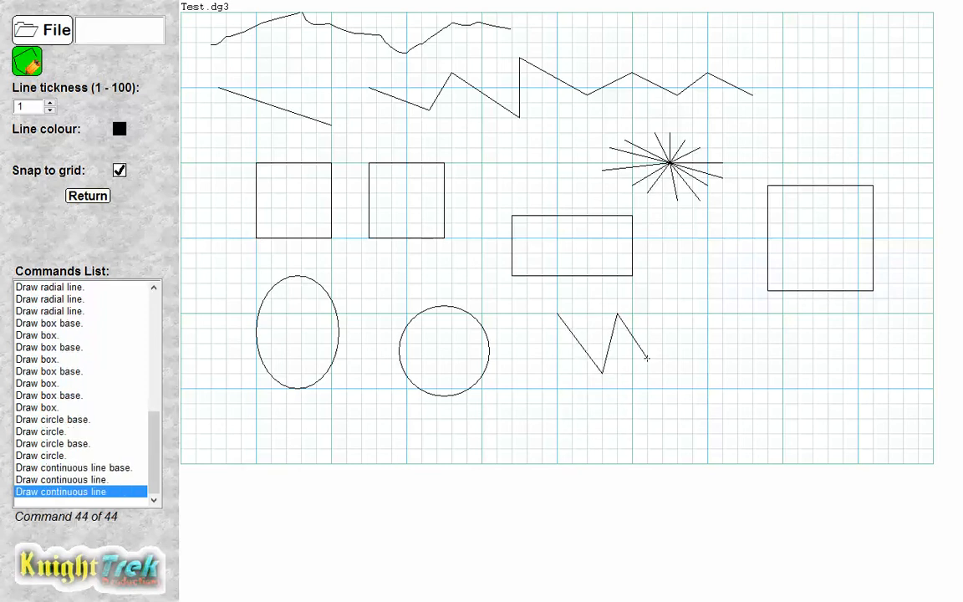
{"action": "left_click", "coordinate": [647, 358]}
{"action": "left_click", "coordinate": [677, 313]}
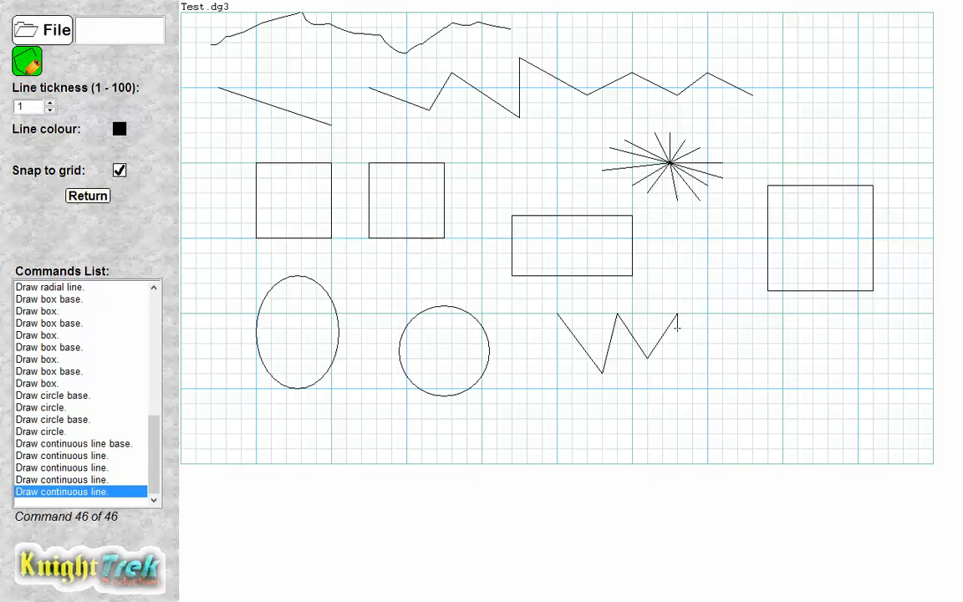
{"action": "left_click", "coordinate": [707, 358]}
{"action": "left_click", "coordinate": [737, 313]}
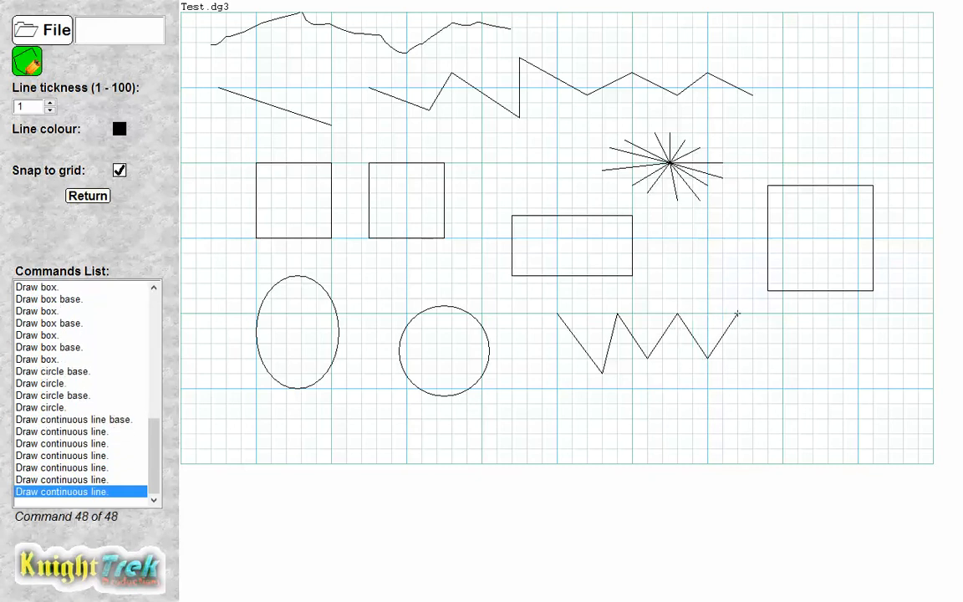
{"action": "left_click", "coordinate": [767, 343]}
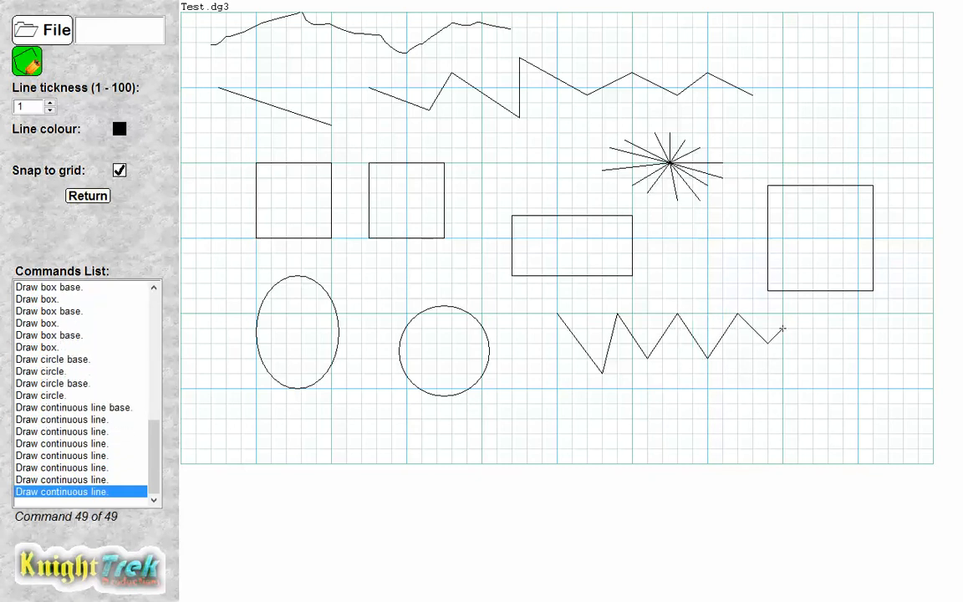
{"action": "left_click", "coordinate": [783, 313]}
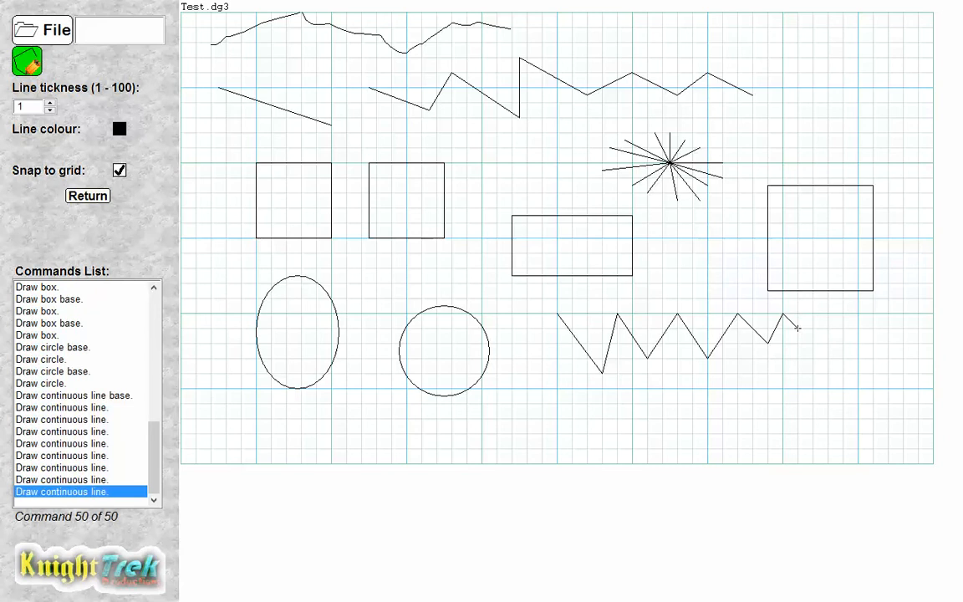
{"action": "left_click", "coordinate": [88, 195]}
Set the grid size to 5 pixels with 20 horizontal and 15 vertical grids, and apply it.
{"action": "left_click", "coordinate": [33, 60]}
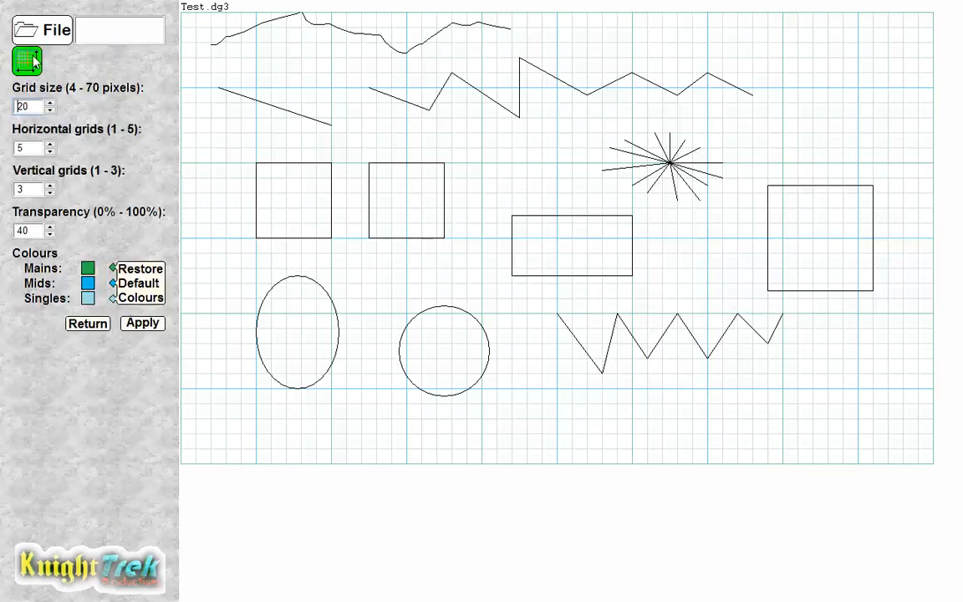
{"action": "left_click", "coordinate": [50, 110]}
{"action": "left_click", "coordinate": [51, 109]}
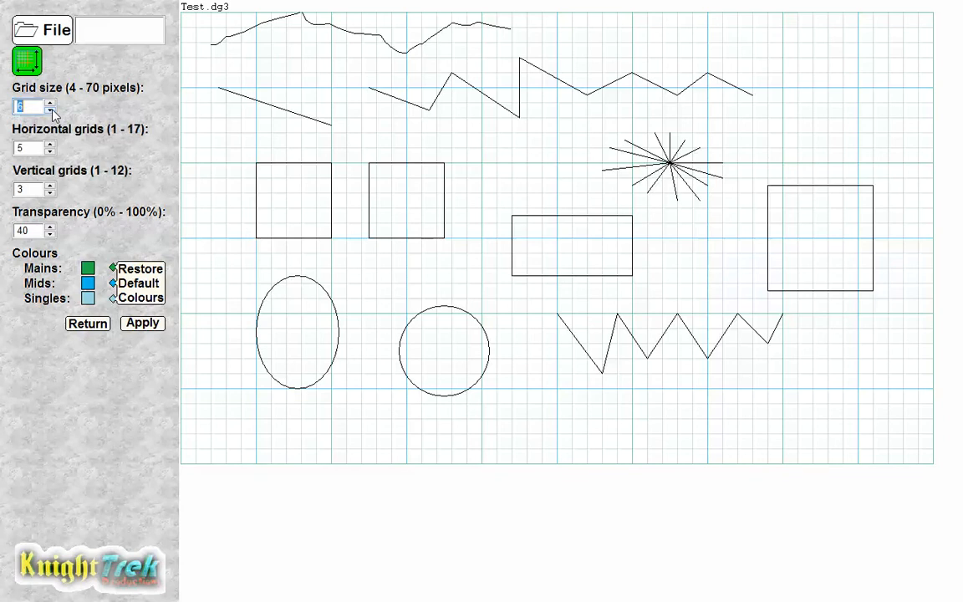
{"action": "left_click", "coordinate": [51, 145]}
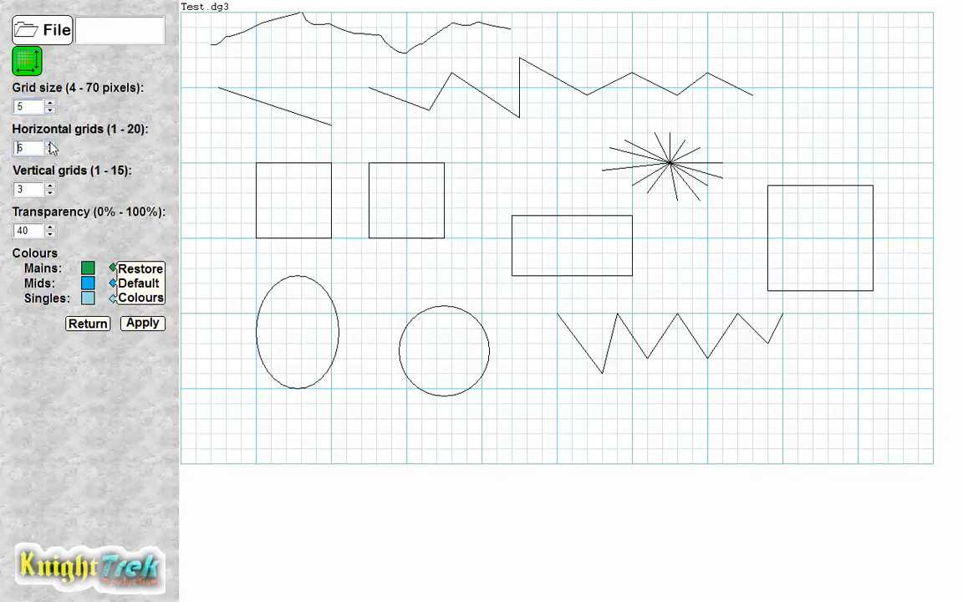
{"action": "left_click", "coordinate": [50, 145]}
{"action": "left_click", "coordinate": [50, 145]}
{"action": "left_click", "coordinate": [50, 144]}
{"action": "left_click", "coordinate": [50, 185]}
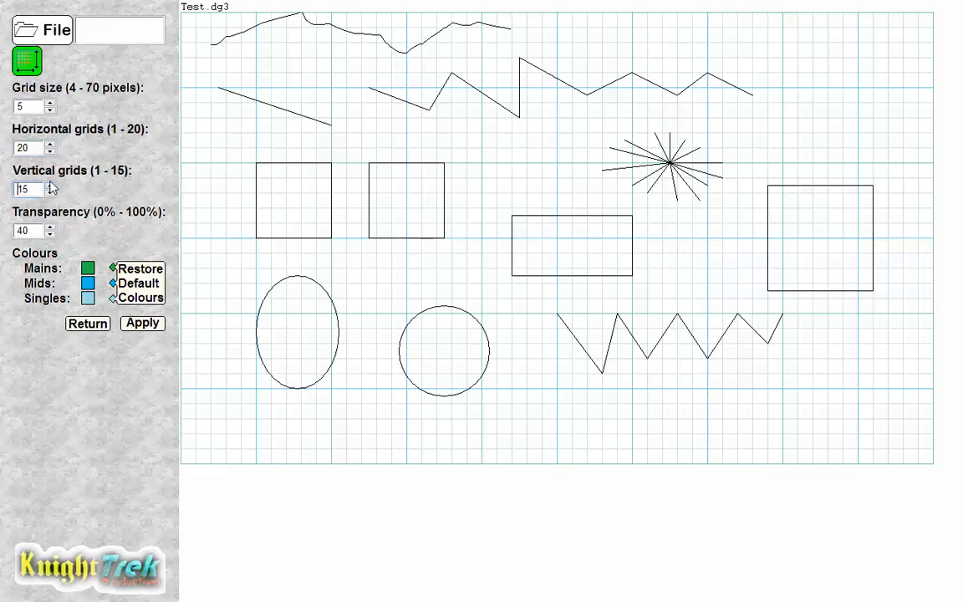
{"action": "left_click", "coordinate": [142, 323]}
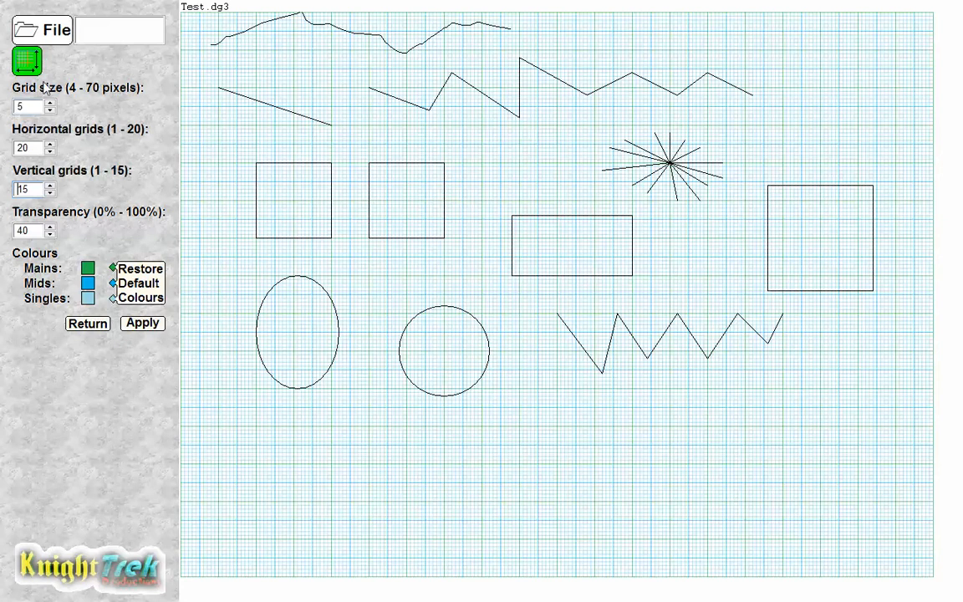
{"action": "left_click", "coordinate": [87, 324]}
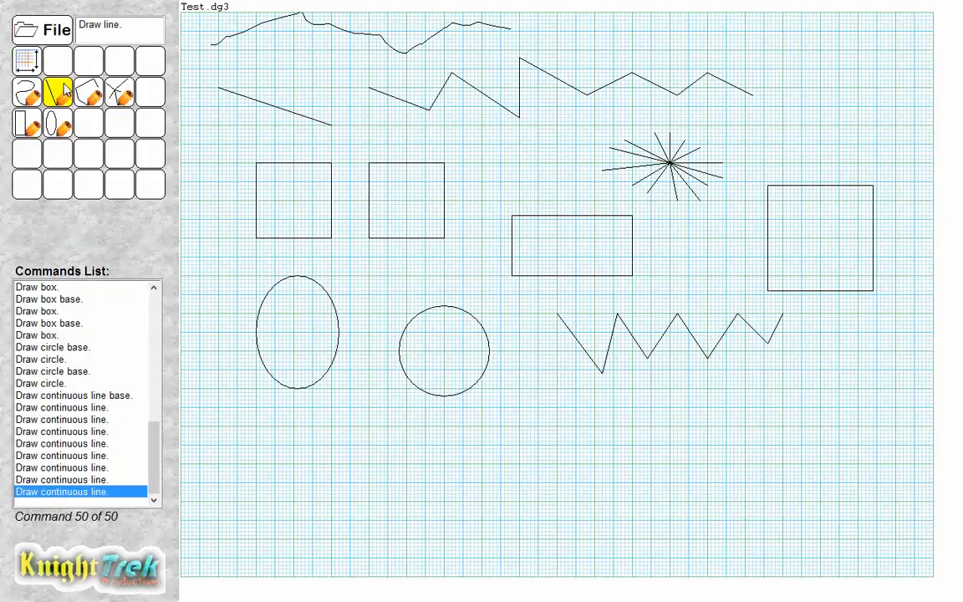
{"action": "left_click", "coordinate": [89, 92]}
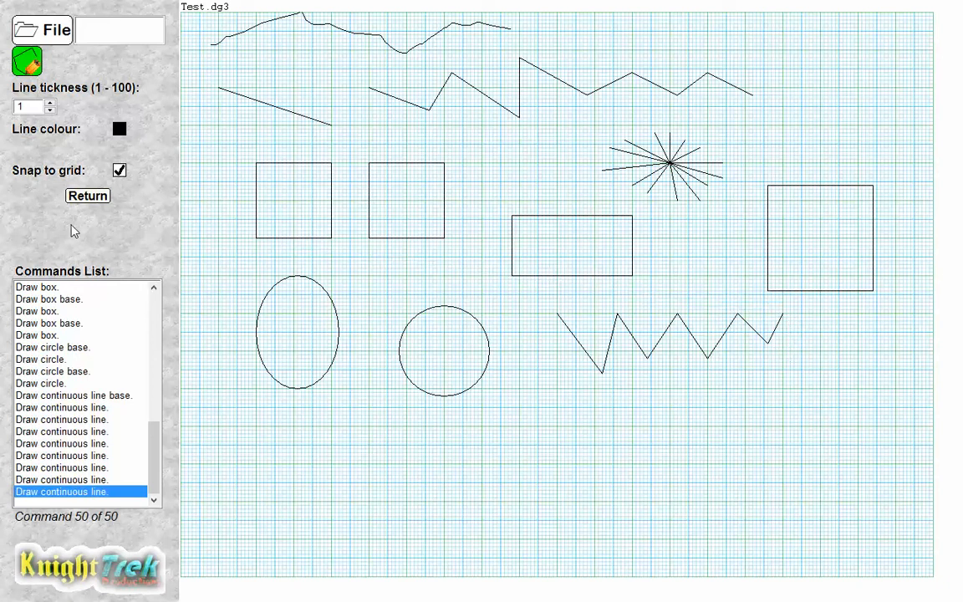
{"action": "left_click", "coordinate": [84, 198]}
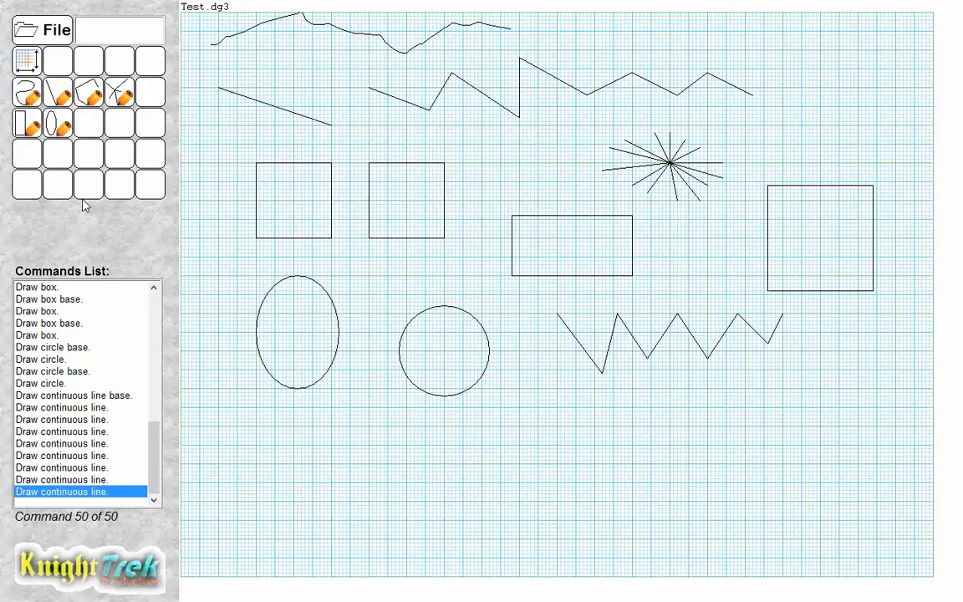
Draw a small jagged run of connected segments just right of the zigzag with the continuous line tool.
{"action": "left_click", "coordinate": [119, 93]}
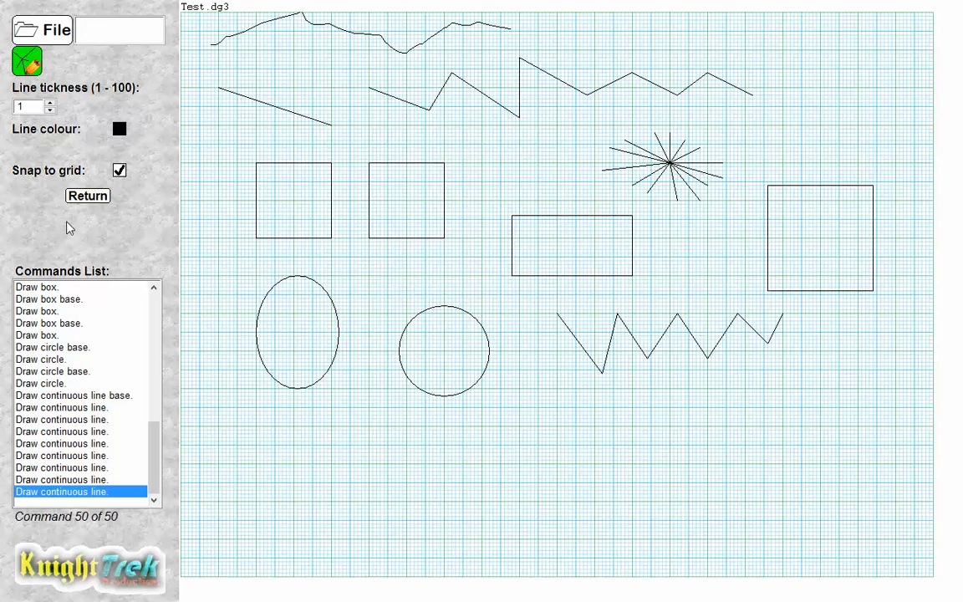
{"action": "left_click", "coordinate": [86, 195]}
{"action": "left_click", "coordinate": [88, 92]}
{"action": "left_click", "coordinate": [790, 317]}
{"action": "left_click", "coordinate": [789, 321]}
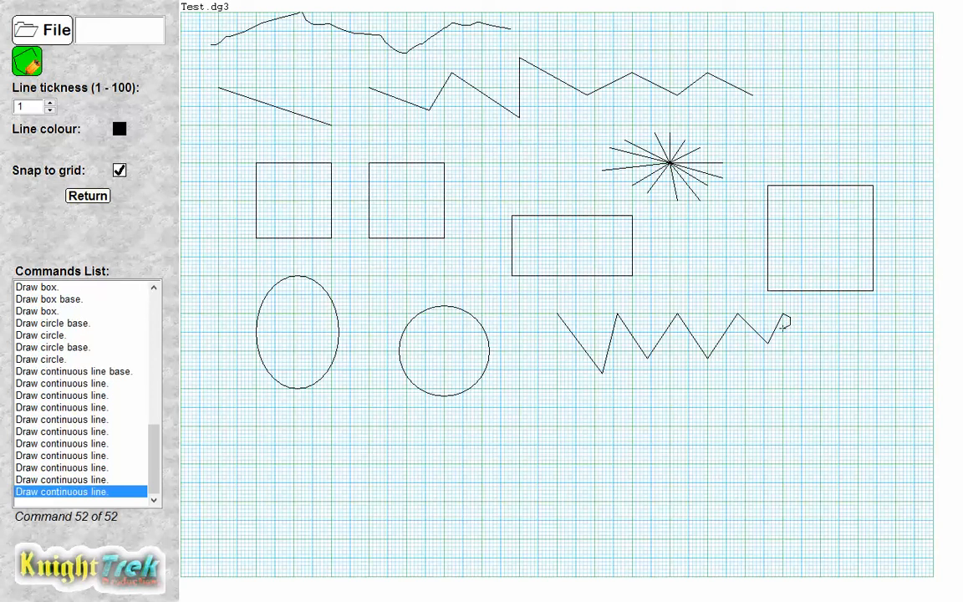
{"action": "left_click", "coordinate": [786, 327]}
{"action": "left_click", "coordinate": [792, 332]}
{"action": "left_click", "coordinate": [797, 321]}
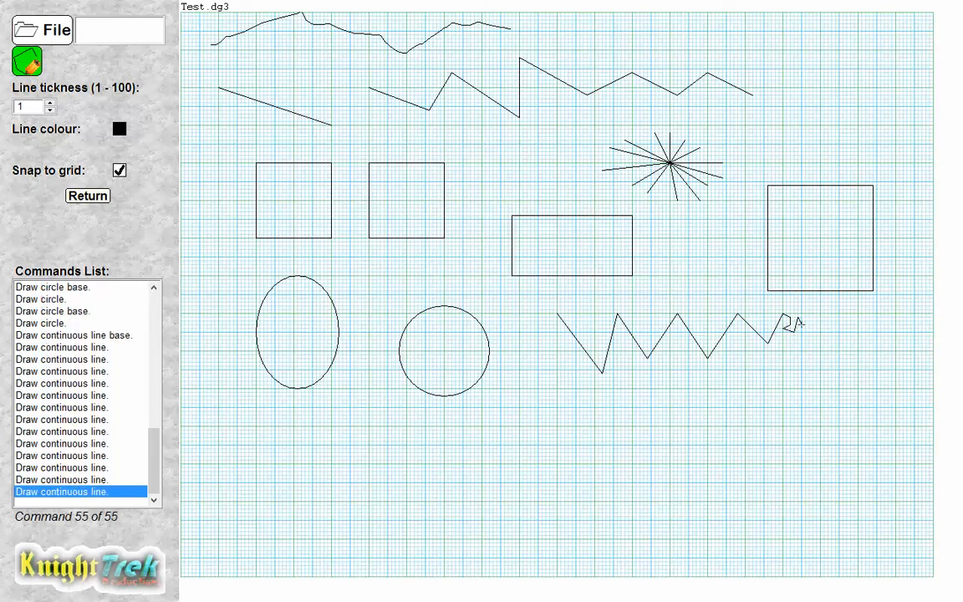
{"action": "left_click", "coordinate": [800, 322]}
{"action": "left_click", "coordinate": [813, 320]}
{"action": "left_click", "coordinate": [820, 311]}
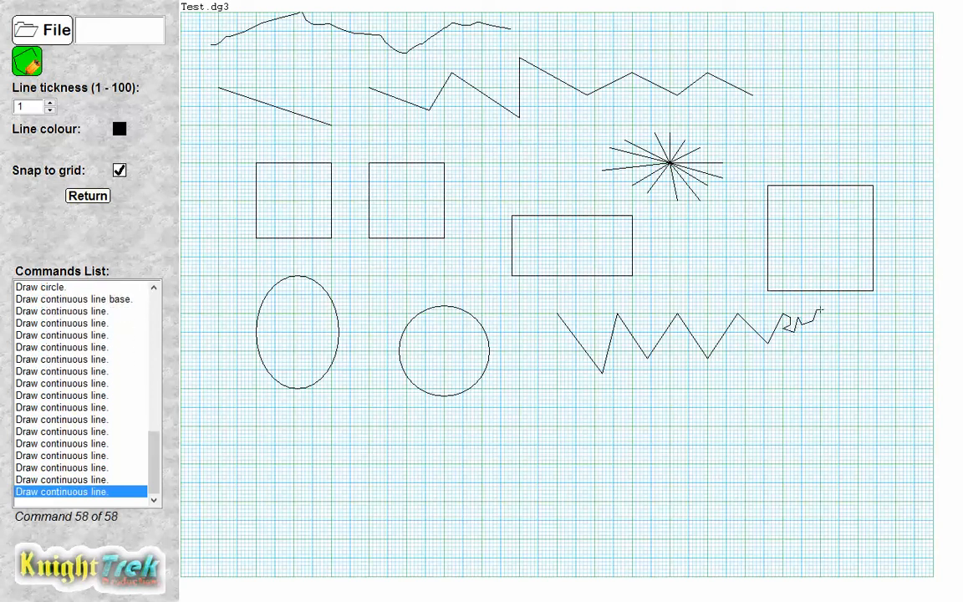
{"action": "left_click", "coordinate": [821, 319]}
{"action": "left_click", "coordinate": [813, 331]}
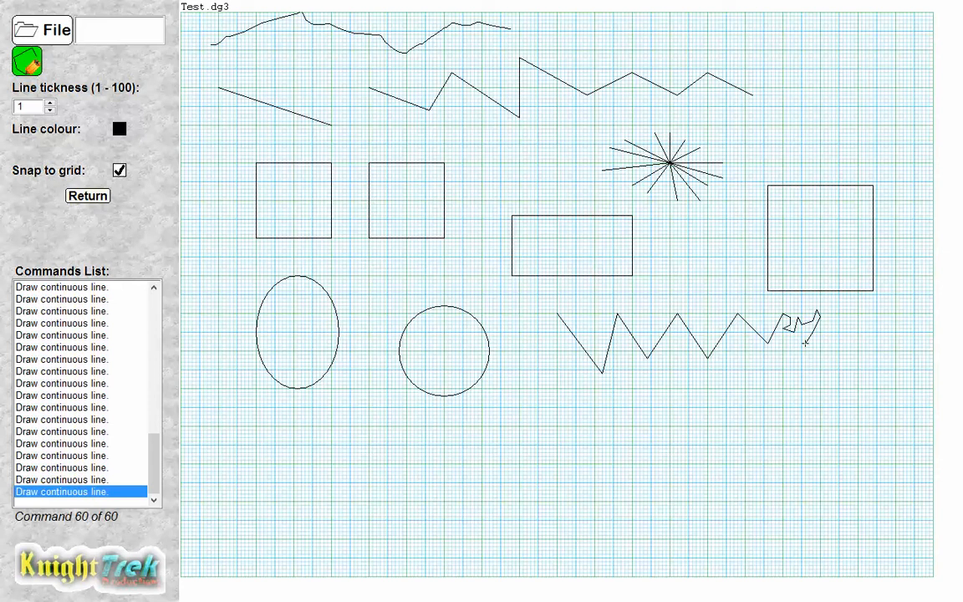
{"action": "left_click", "coordinate": [84, 197]}
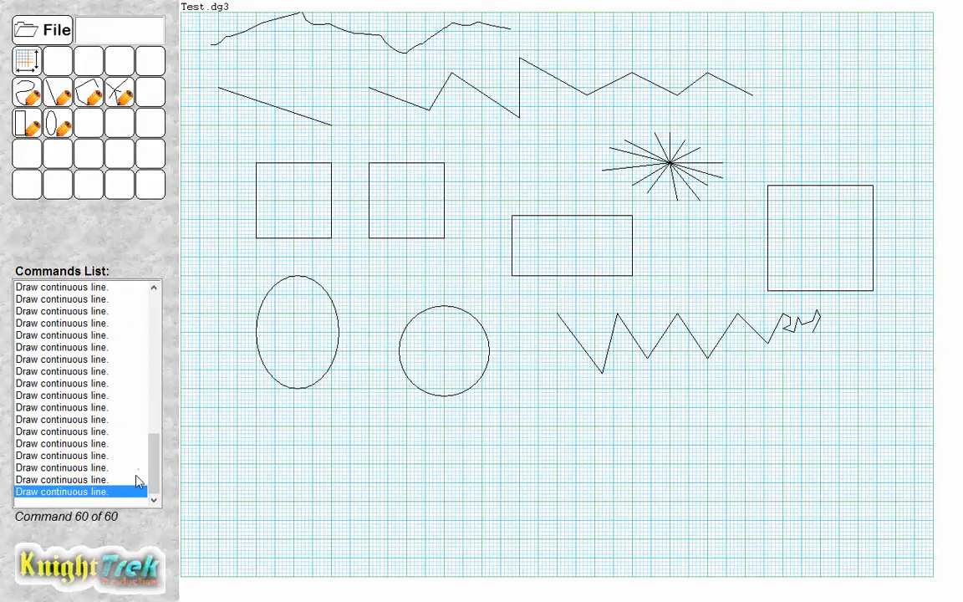
Scroll through the commands list to review the recorded drawing commands.
{"action": "mouse_move", "coordinate": [154, 471]}
{"action": "left_mouse_down"}
{"action": "mouse_move", "coordinate": [158, 320]}
{"action": "mouse_move", "coordinate": [154, 370]}
{"action": "mouse_move", "coordinate": [174, 488]}
{"action": "mouse_move", "coordinate": [167, 312]}
{"action": "mouse_move", "coordinate": [155, 319]}
{"action": "left_mouse_up"}
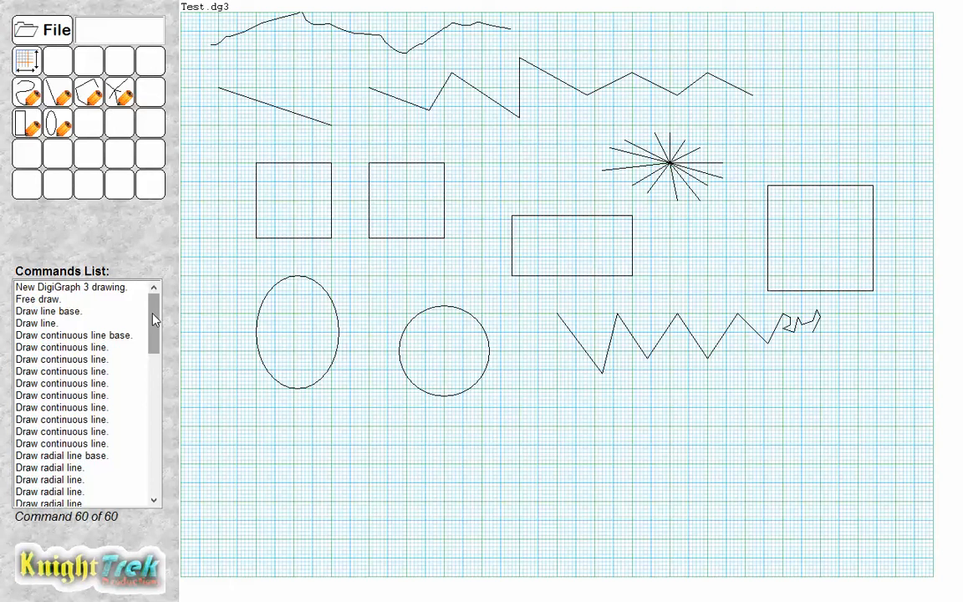
{"action": "mouse_move", "coordinate": [155, 319]}
{"action": "left_mouse_down"}
{"action": "mouse_move", "coordinate": [156, 462]}
{"action": "mouse_move", "coordinate": [178, 301]}
{"action": "mouse_move", "coordinate": [165, 471]}
{"action": "left_mouse_up"}
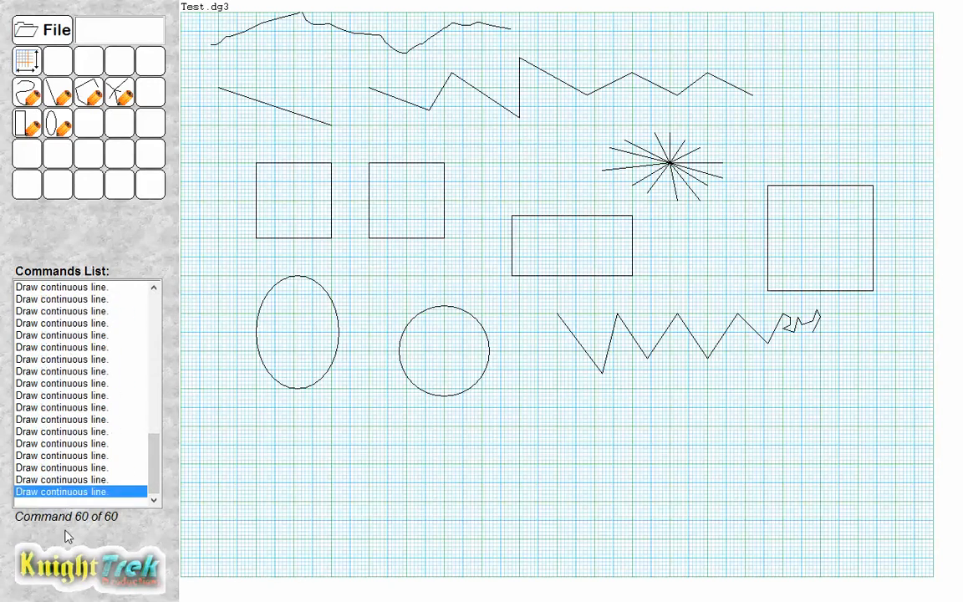
{"action": "left_click", "coordinate": [27, 124]}
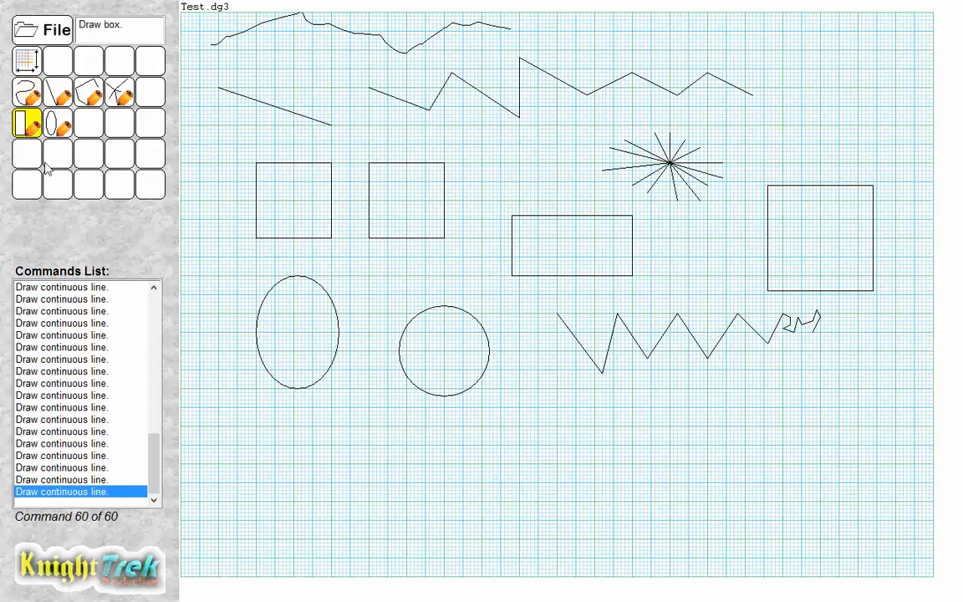
Set the line thickness to 10 and draw a thick freehand stroke across the lower part of the canvas.
{"action": "left_click", "coordinate": [35, 95]}
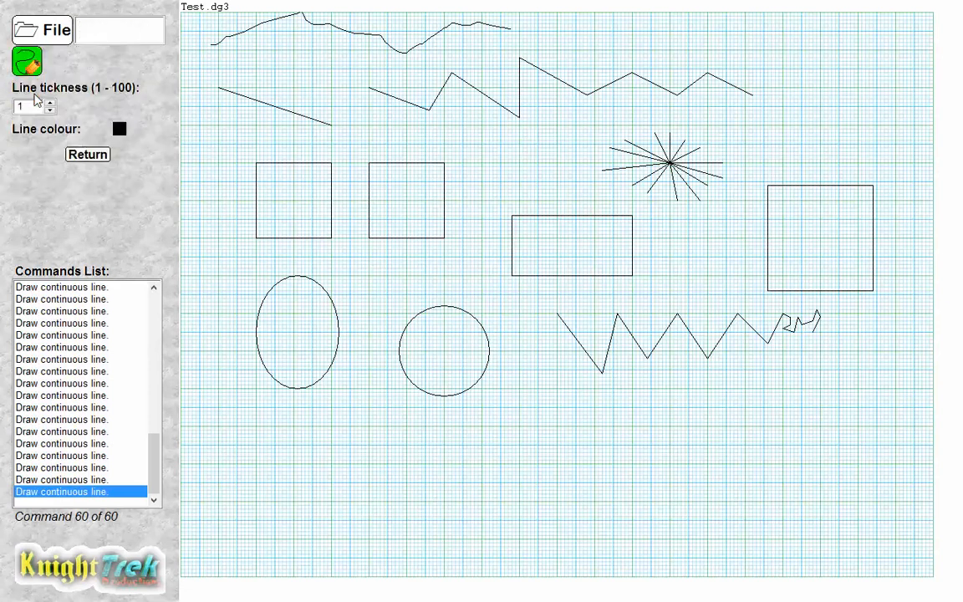
{"action": "left_click", "coordinate": [50, 104]}
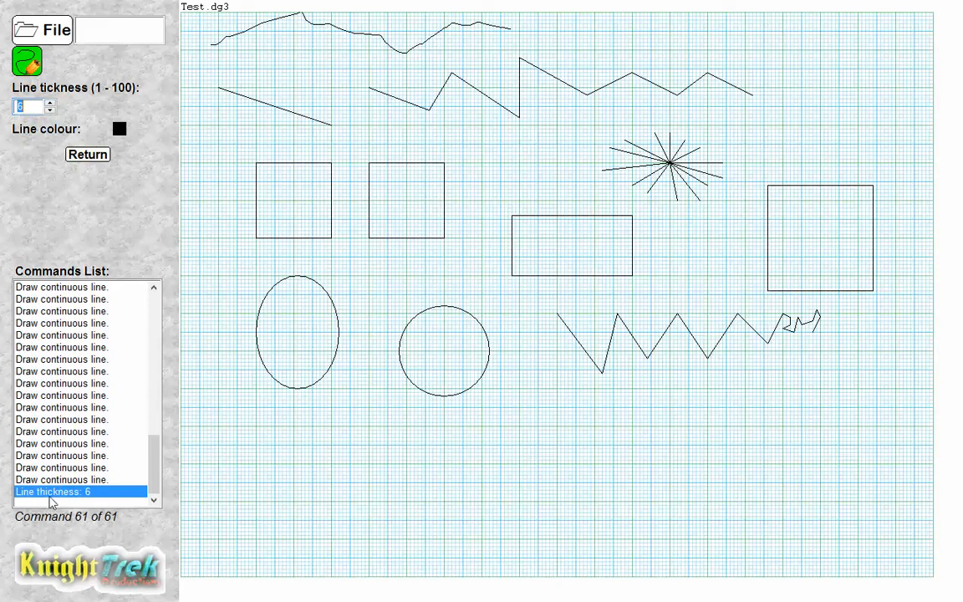
{"action": "left_click", "coordinate": [50, 103]}
{"action": "left_click", "coordinate": [50, 103]}
{"action": "mouse_move", "coordinate": [315, 518]}
{"action": "left_mouse_down"}
{"action": "mouse_move", "coordinate": [403, 475]}
{"action": "mouse_move", "coordinate": [624, 477]}
{"action": "mouse_move", "coordinate": [712, 440]}
{"action": "left_mouse_up"}
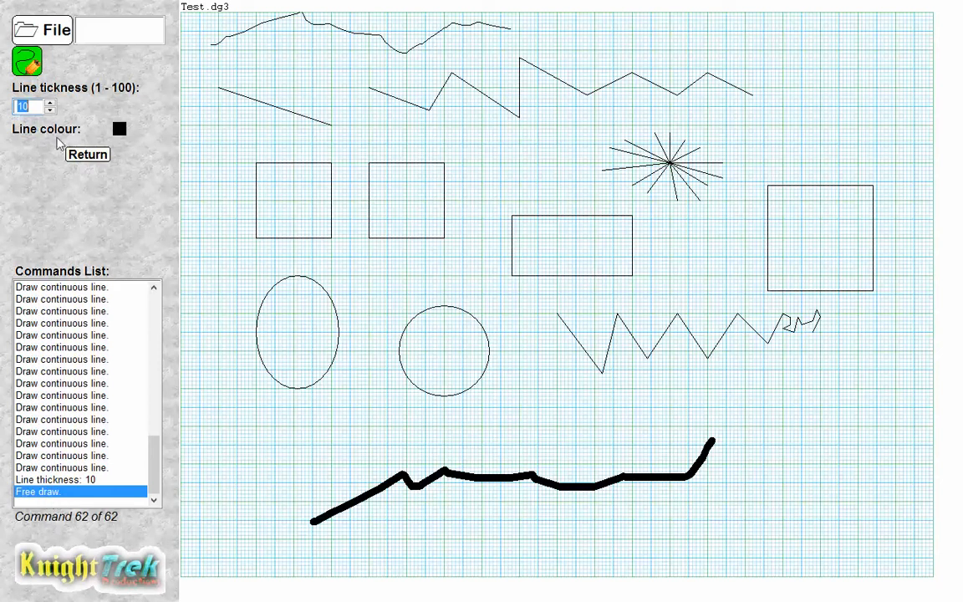
{"action": "left_click", "coordinate": [81, 167]}
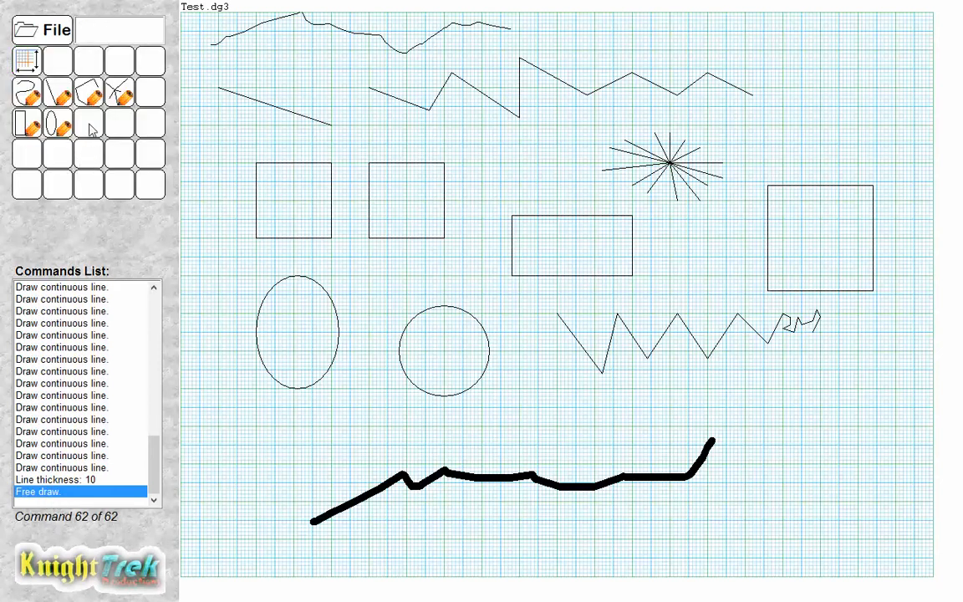
With the ellipse tool at thickness 10, draw a circle at lower right and a large ellipse at lower left.
{"action": "left_click", "coordinate": [49, 115]}
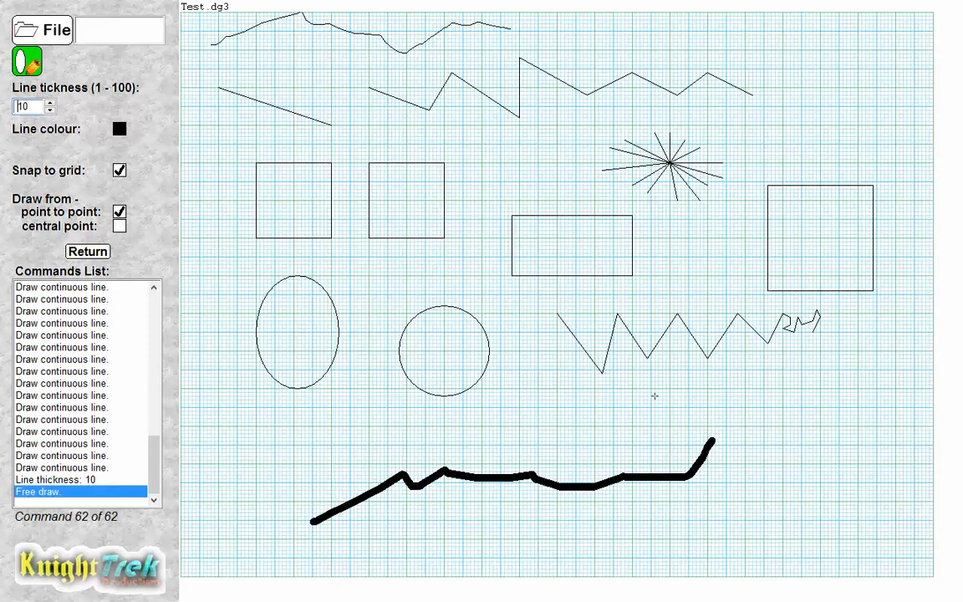
{"action": "left_click_drag", "start_coordinate": [756, 422], "coordinate": [838, 498]}
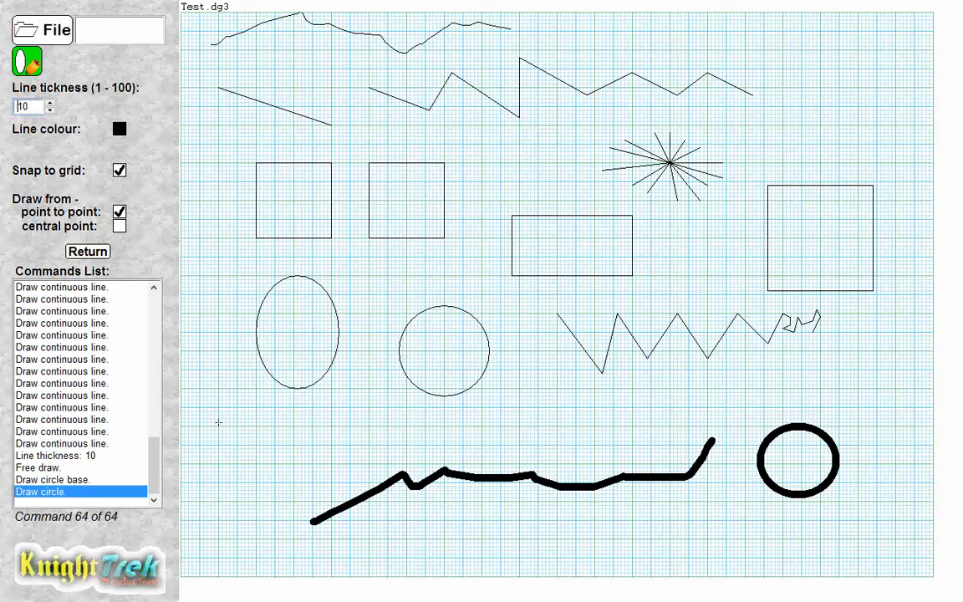
{"action": "left_click", "coordinate": [219, 422]}
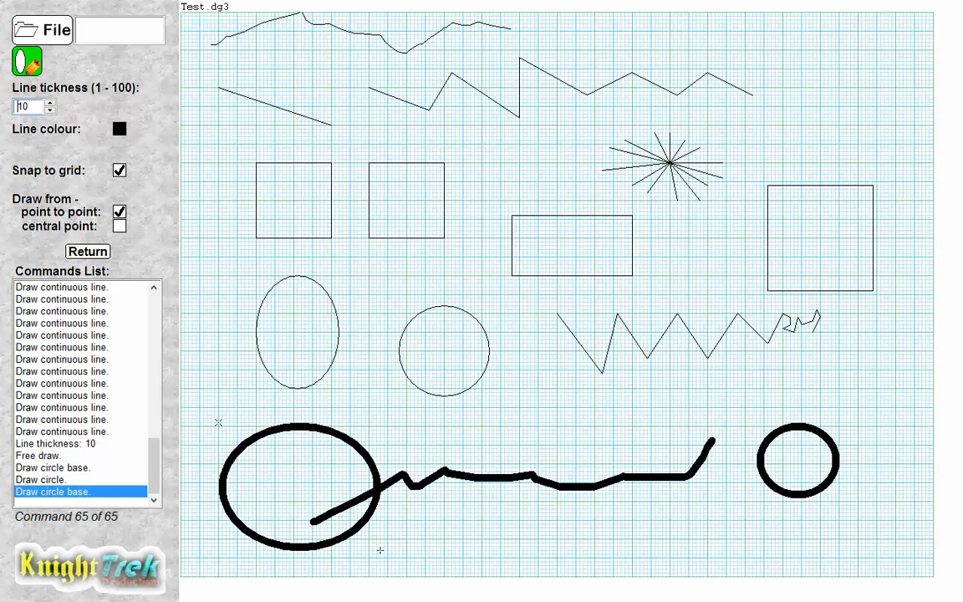
{"action": "left_click", "coordinate": [379, 549]}
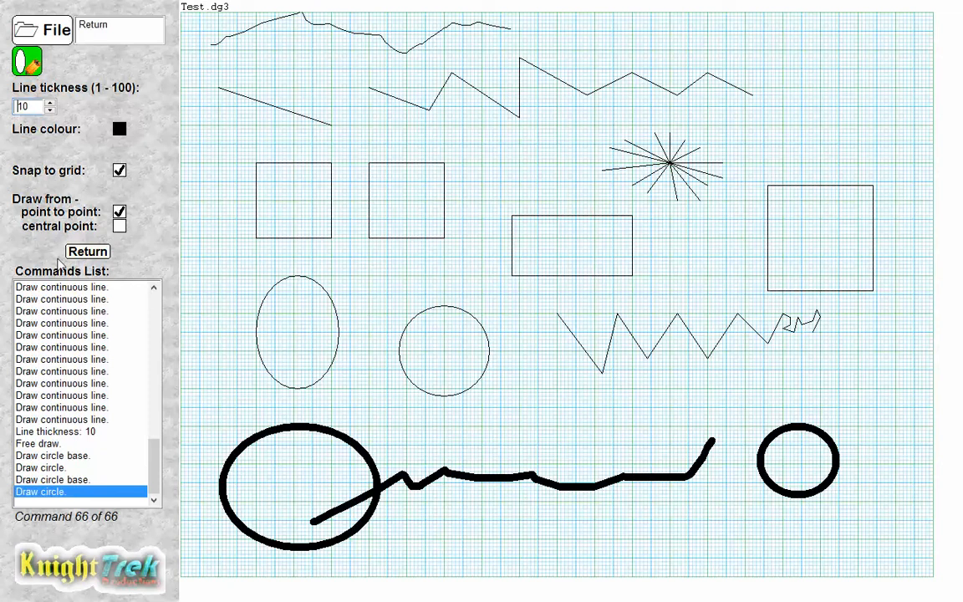
{"action": "left_click", "coordinate": [79, 253]}
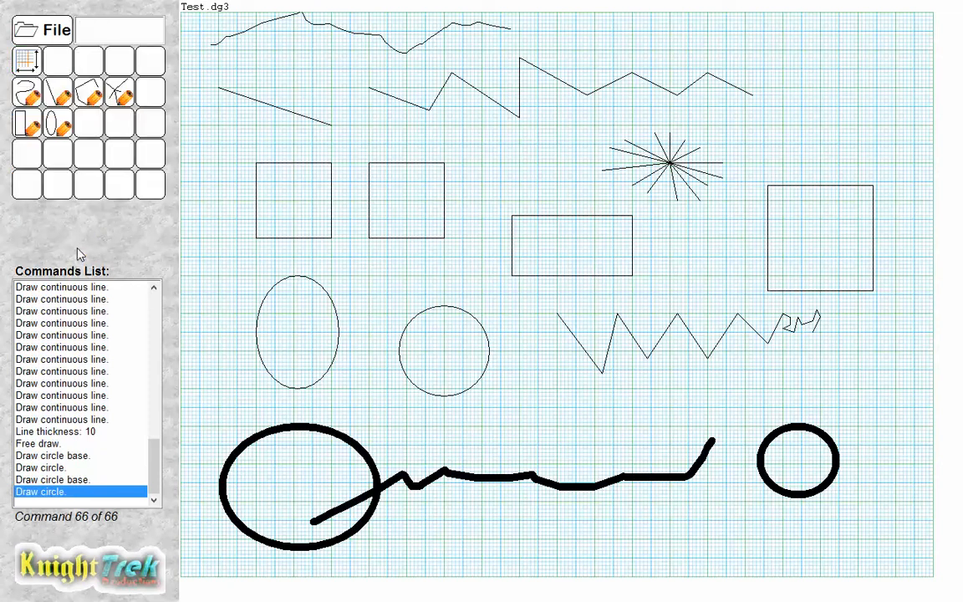
Draw a thick rectangle in the top-right corner of the canvas with the box tool.
{"action": "left_click", "coordinate": [27, 123]}
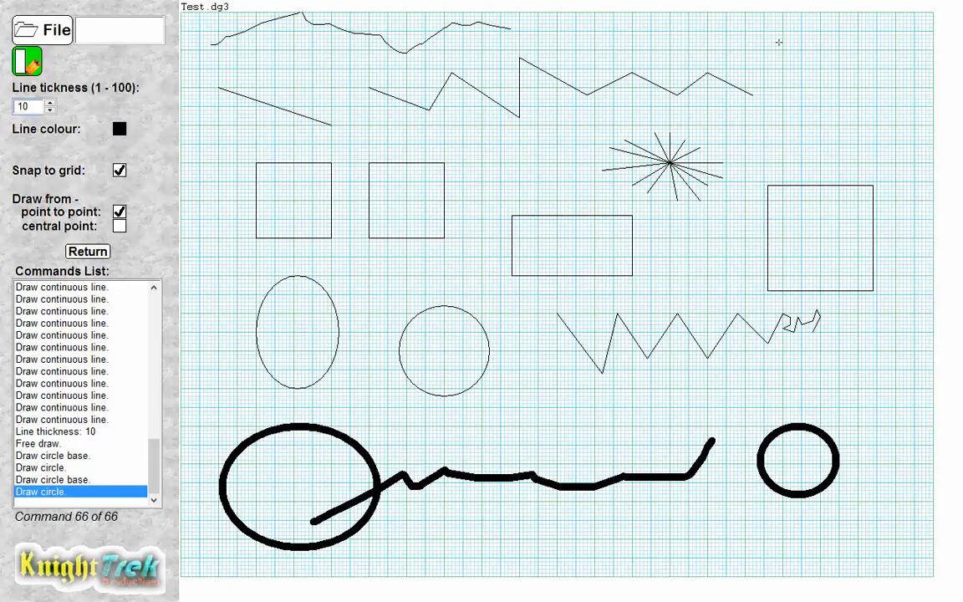
{"action": "mouse_move", "coordinate": [778, 41]}
{"action": "left_mouse_down"}
{"action": "mouse_move", "coordinate": [829, 94]}
{"action": "mouse_move", "coordinate": [880, 106]}
{"action": "mouse_move", "coordinate": [884, 126]}
{"action": "left_mouse_up"}
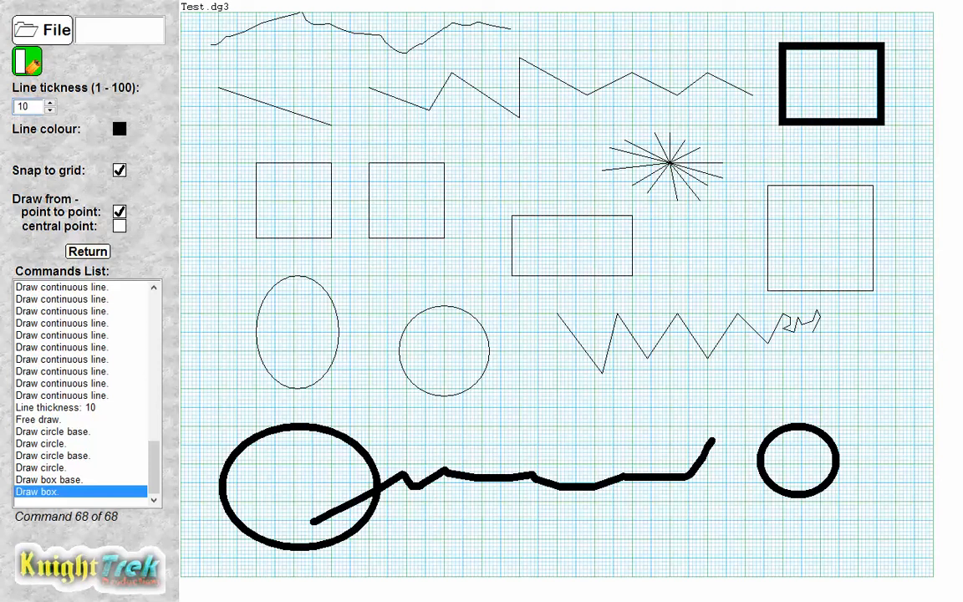
{"action": "left_click", "coordinate": [87, 250]}
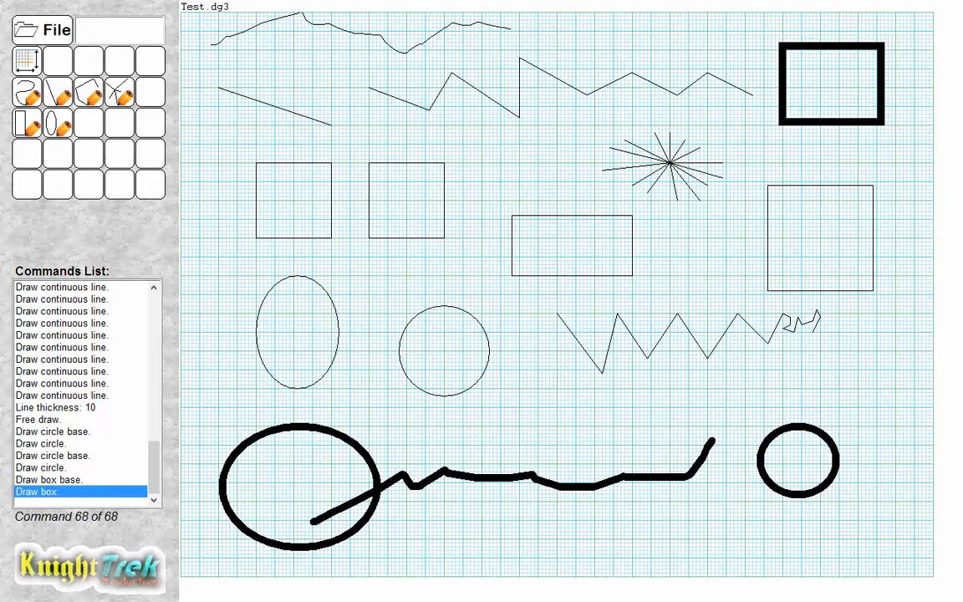
{"action": "left_click", "coordinate": [932, 600]}
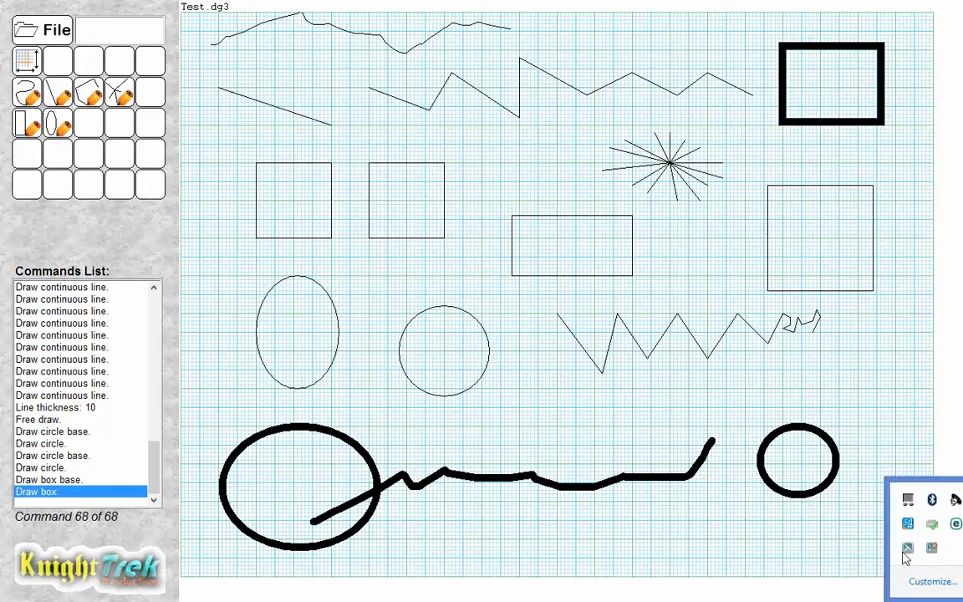